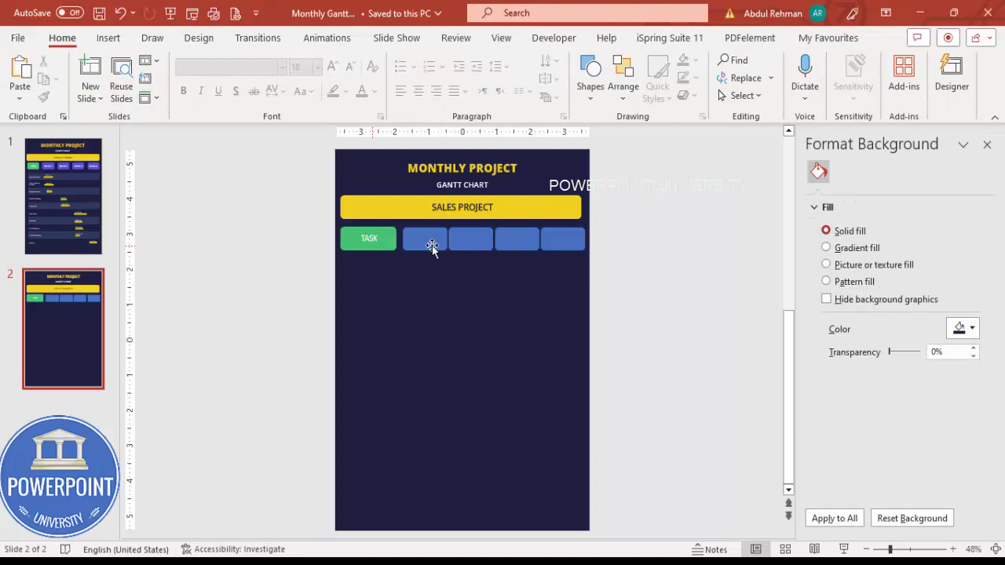
Add a text box label below the header boxes with white, centred text.
click(108, 38)
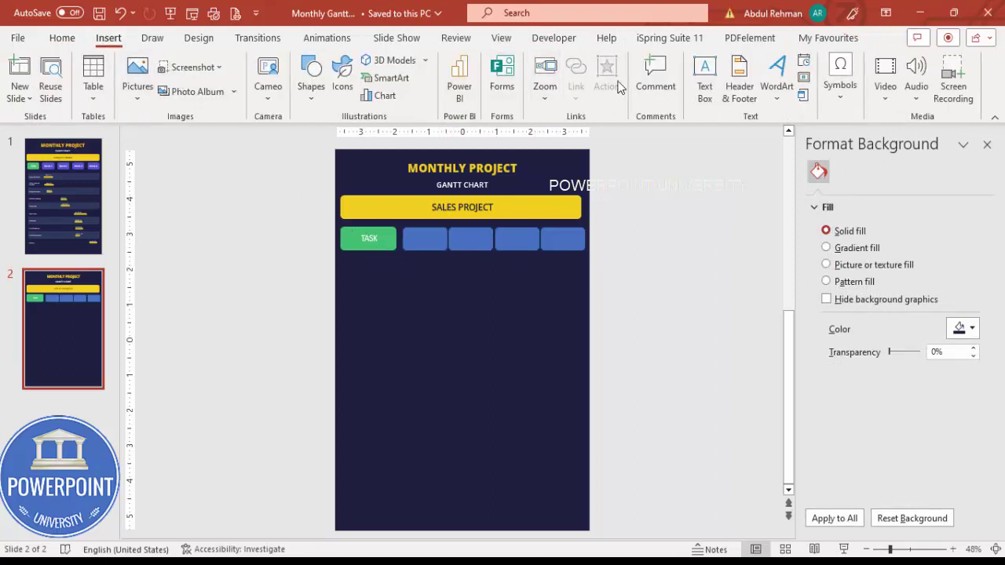
click(704, 86)
drag(425, 287, 512, 297)
text(Item 1)
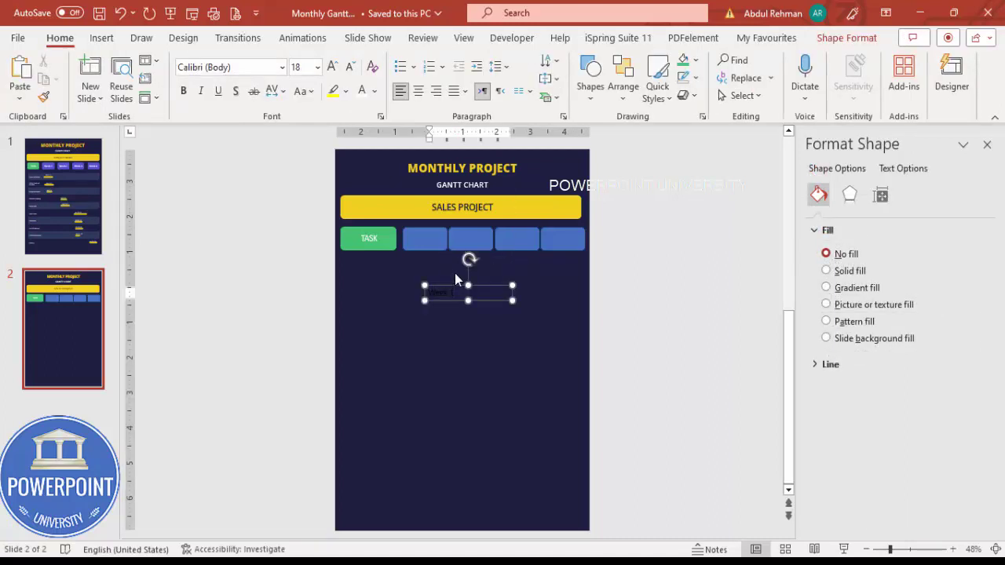
key(Escape)
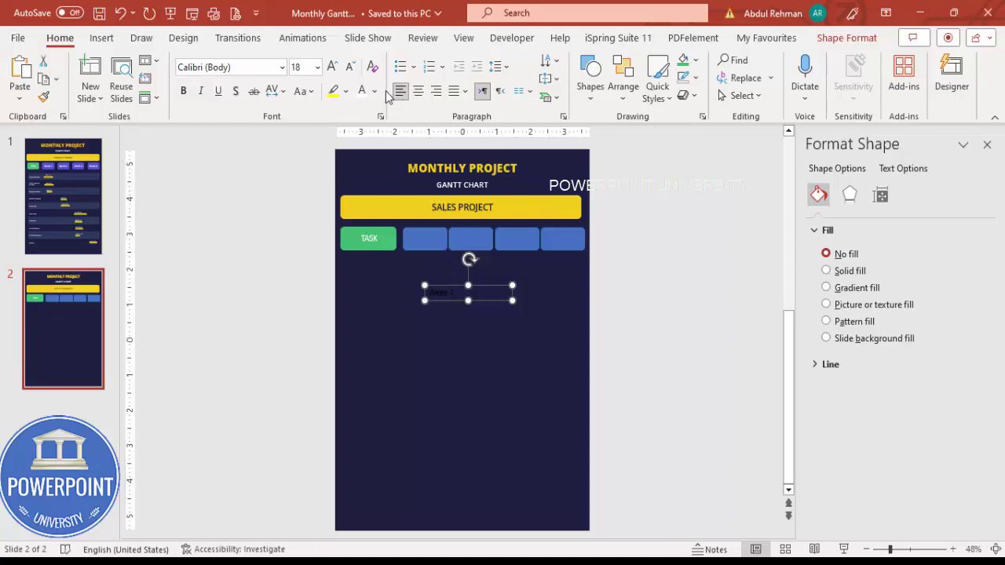
click(361, 92)
click(419, 91)
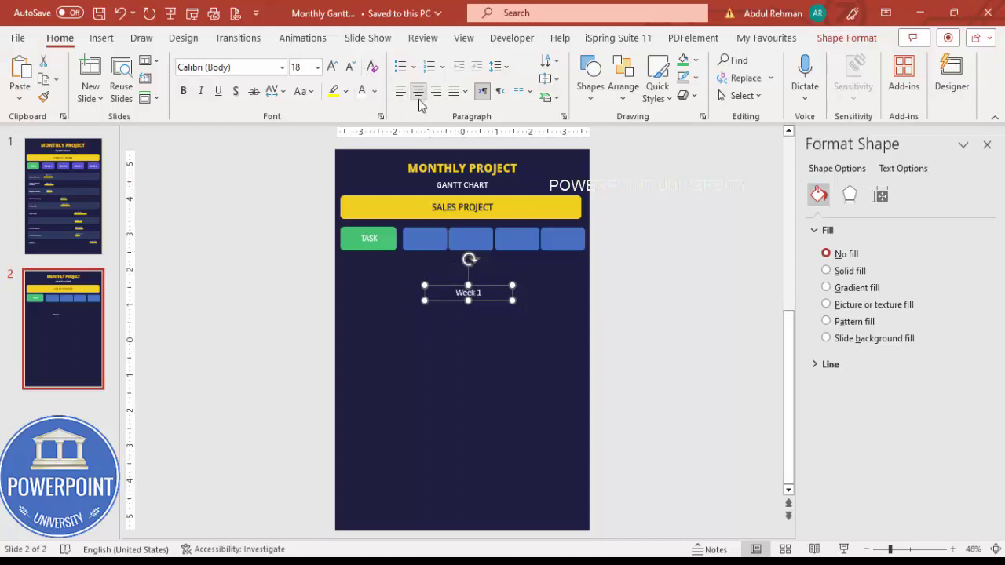
Narrow the Week 1 label to fit the first blue box and nudge it into place.
drag(419, 307, 432, 230)
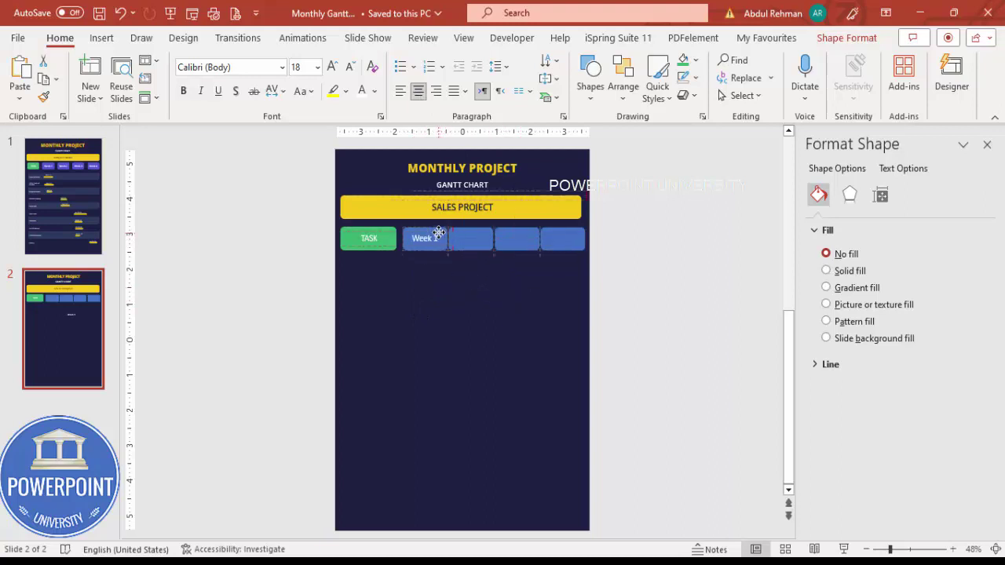
key(ctrl+Right)
key(ctrl+Right)
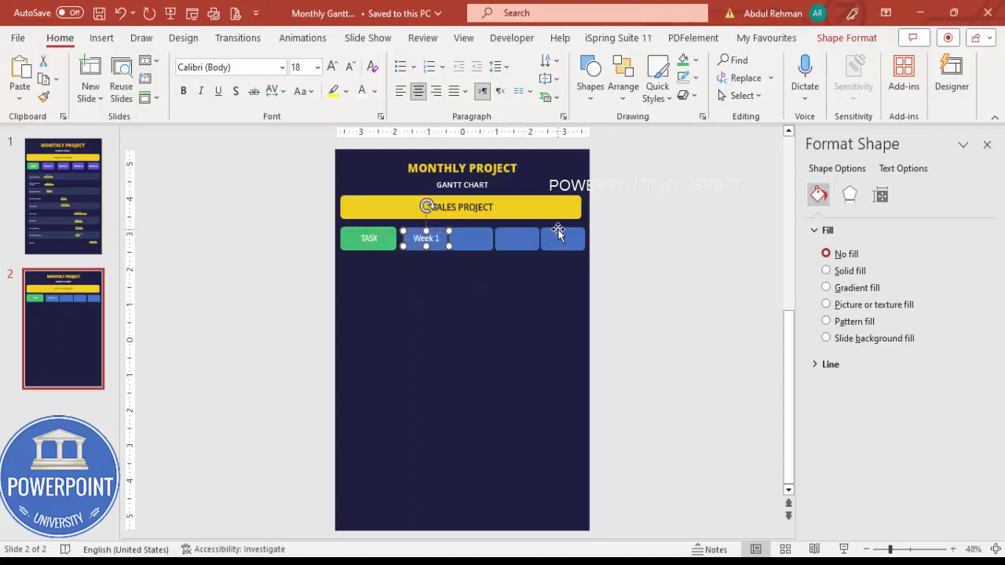
ctrl+scroll(436, 404, up, 5)
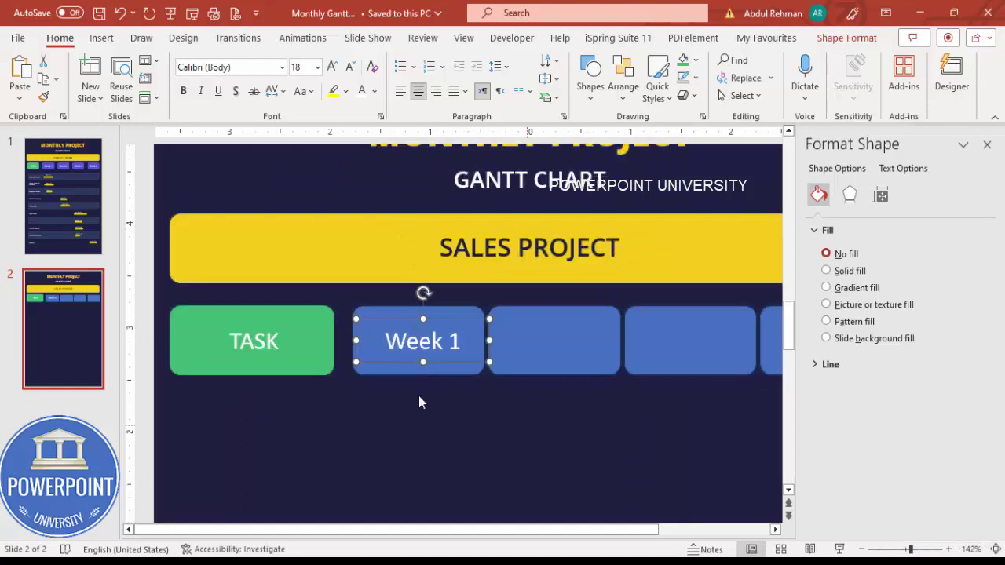
drag(489, 340, 477, 340)
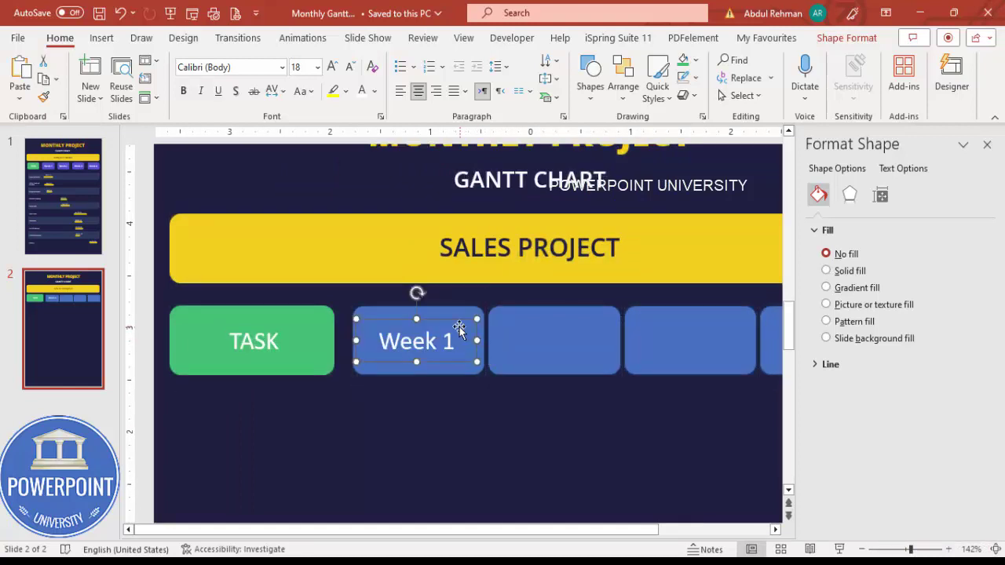
key(ctrl+Right)
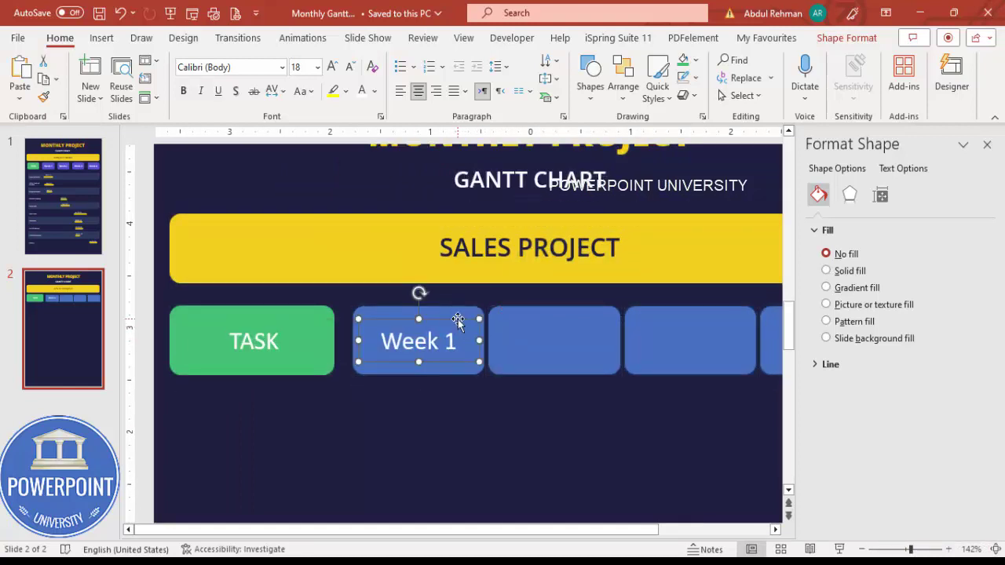
Place copies of the Week 1 label onto the remaining three blue boxes.
drag(458, 321, 727, 338)
drag(664, 537, 762, 537)
mouse_move(612, 326)
mouse_down()
mouse_move(742, 323)
mouse_move(601, 330)
mouse_up()
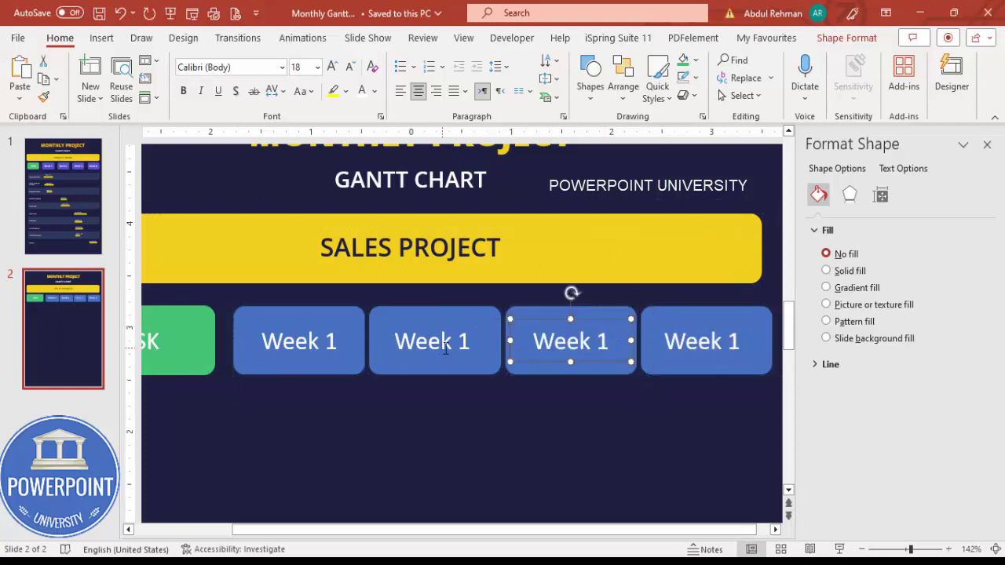
Change the copied labels to read Week 2, Week 3 and Week 4.
click(460, 344)
key(BackSpace)
text(2)
click(602, 342)
key(BackSpace)
text(3)
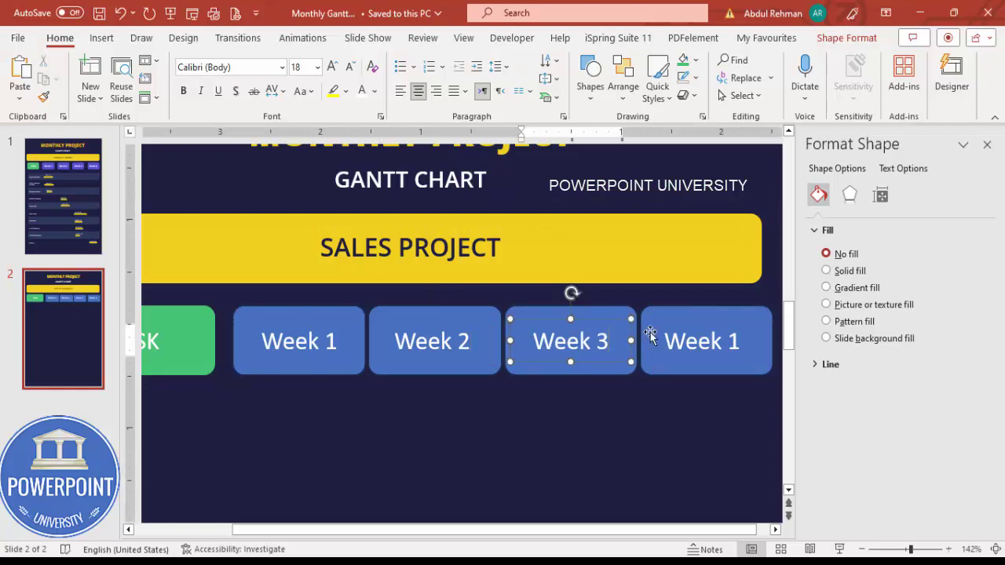
click(744, 339)
key(BackSpace)
text(4)
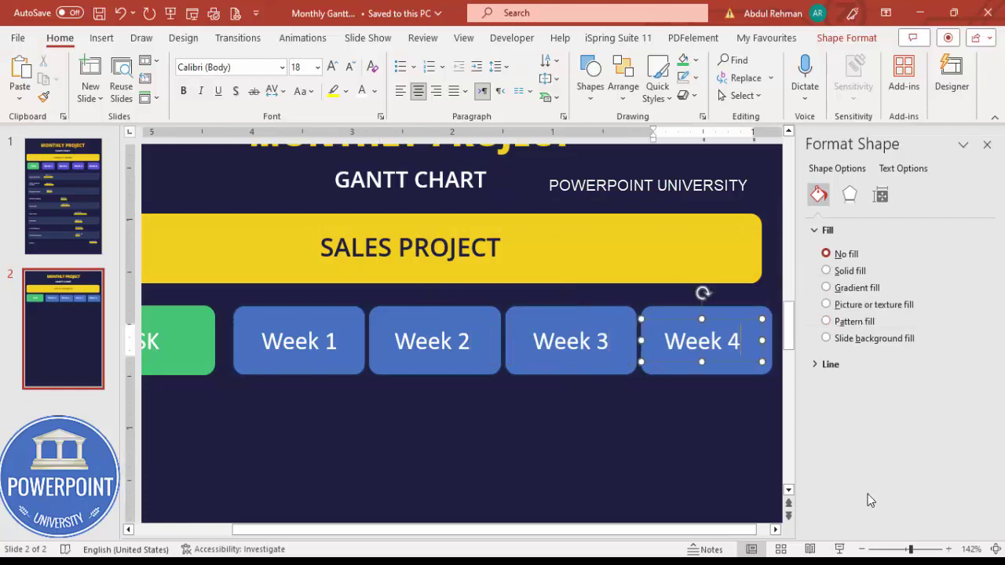
click(996, 549)
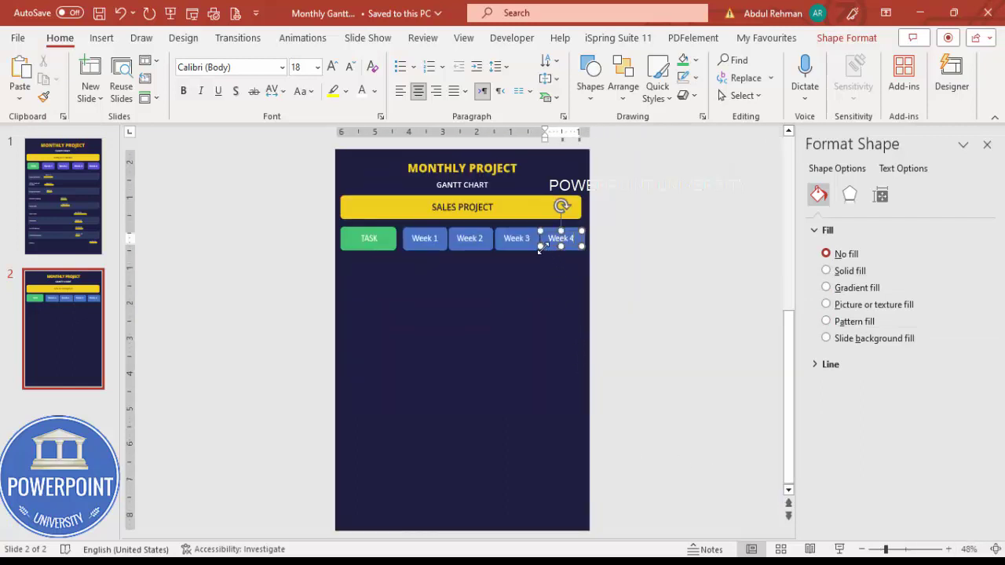
Fill all four Week header boxes with purple.
click(439, 250)
shift+click(460, 249)
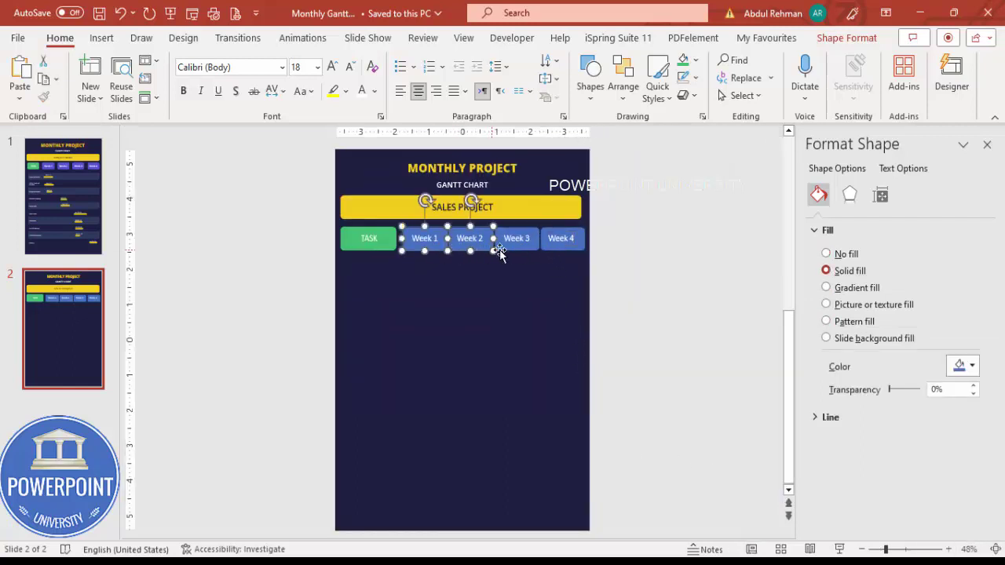
shift+click(507, 250)
shift+click(551, 251)
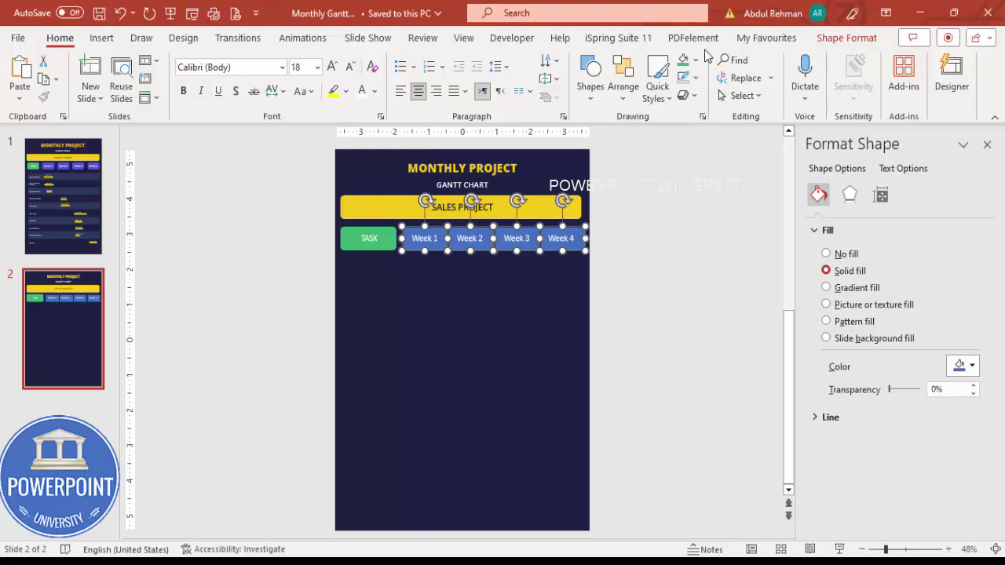
click(826, 44)
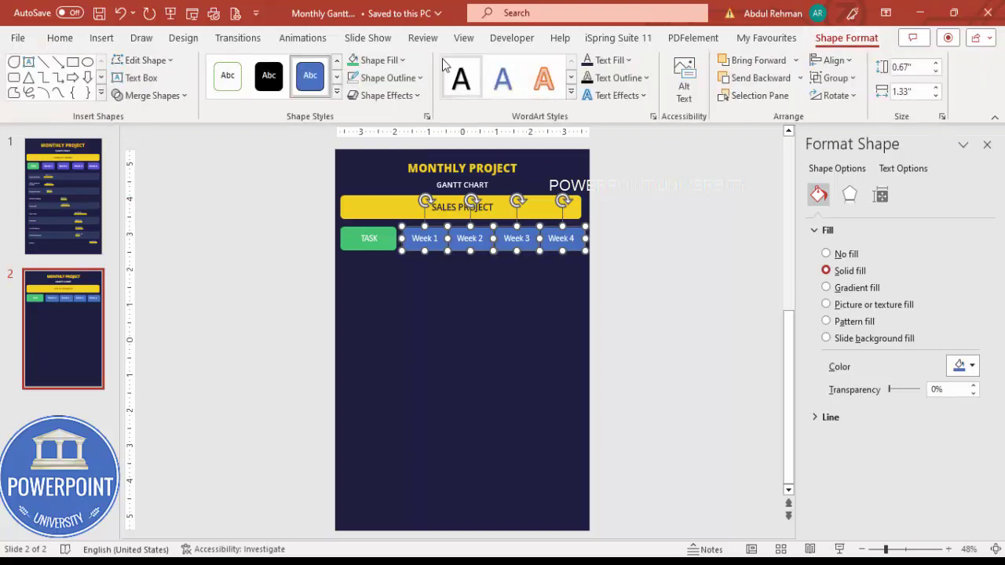
click(387, 60)
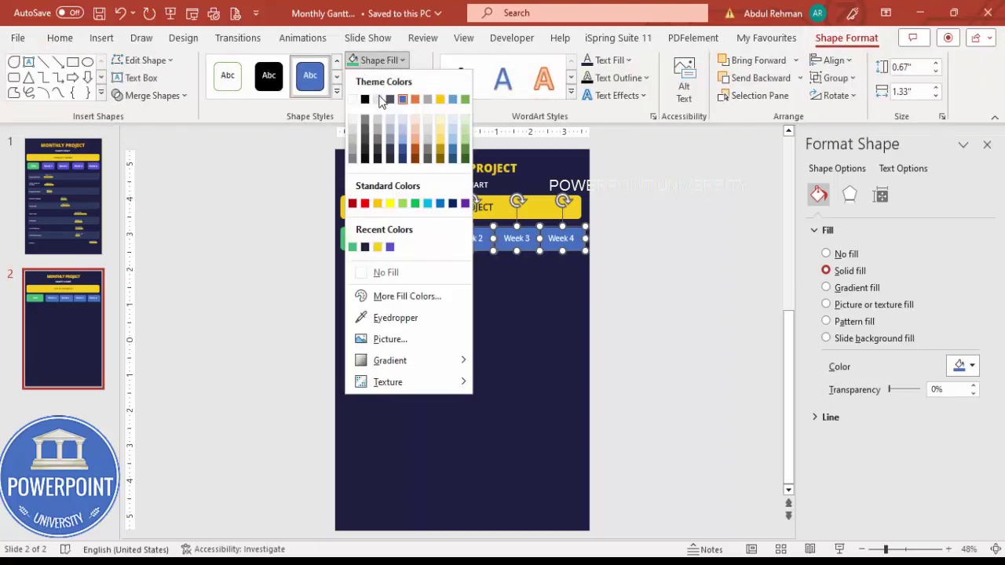
click(390, 248)
Bring up the table size grid to insert a new table.
click(644, 271)
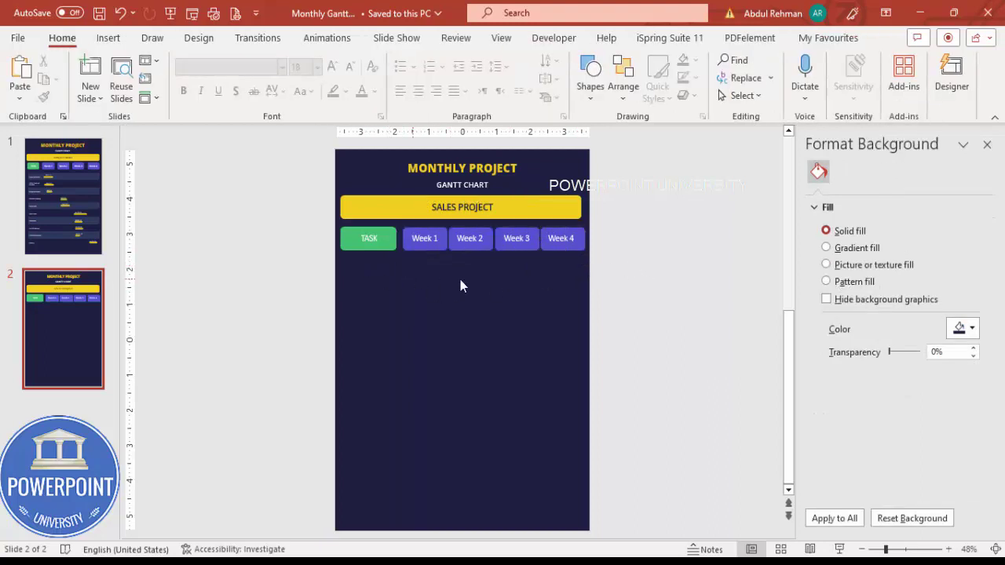
click(107, 38)
click(89, 99)
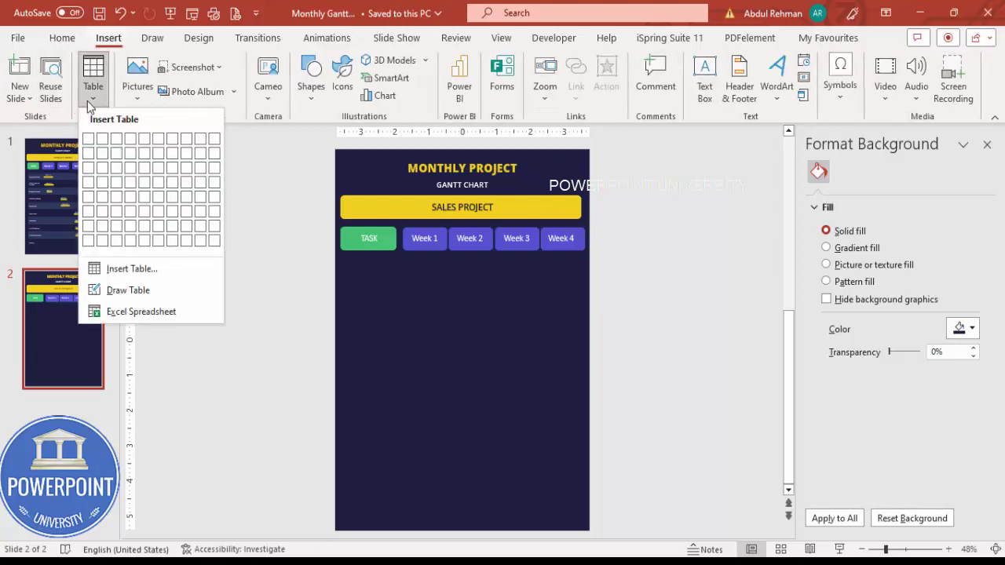
Insert a 5x8 table under the Week boxes, stretch it to slide width, and add a row.
click(141, 244)
drag(442, 282, 404, 262)
drag(512, 371, 584, 380)
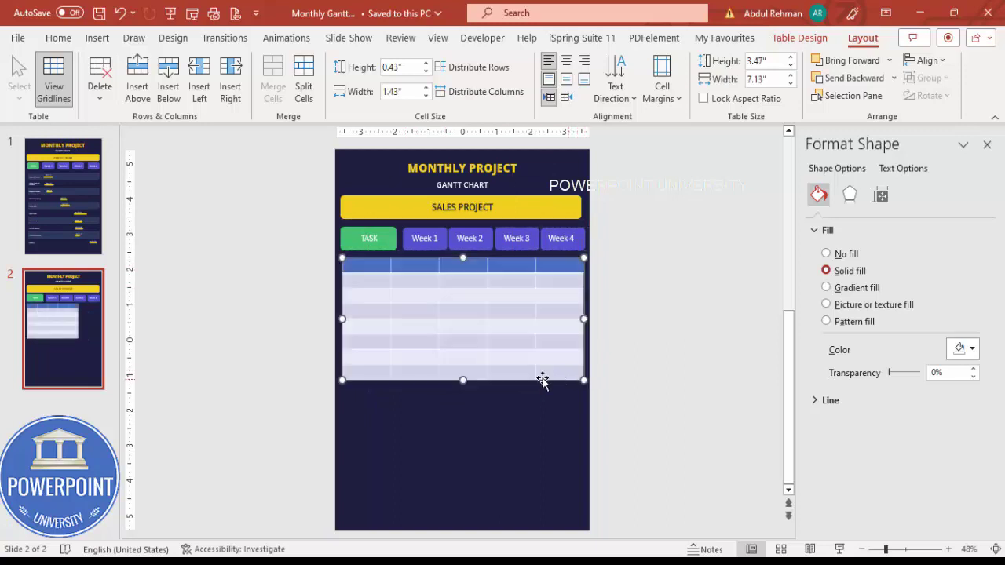
click(550, 374)
key(Tab)
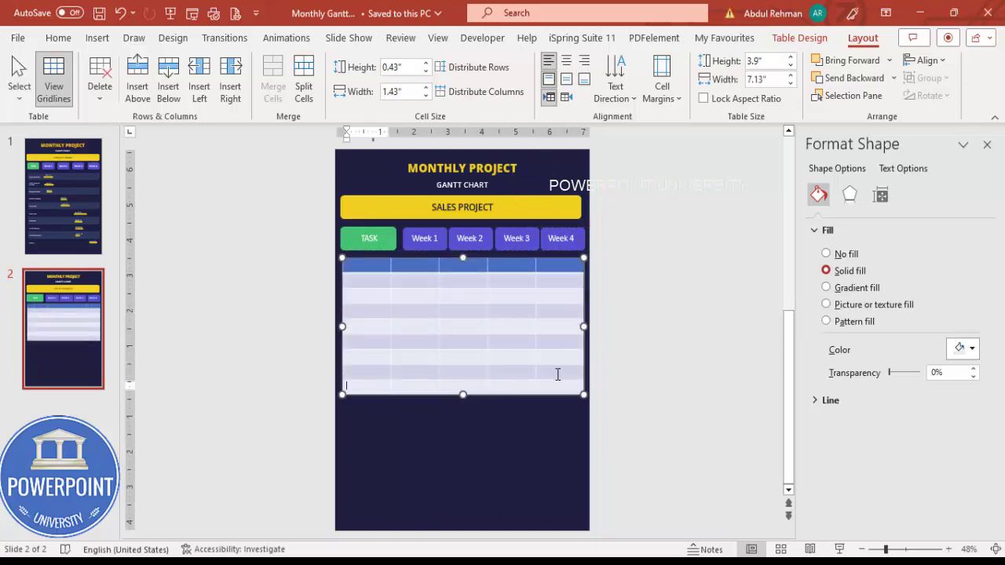
Stretch the table to 7.45" tall and select all its cells for styling.
drag(464, 394, 457, 519)
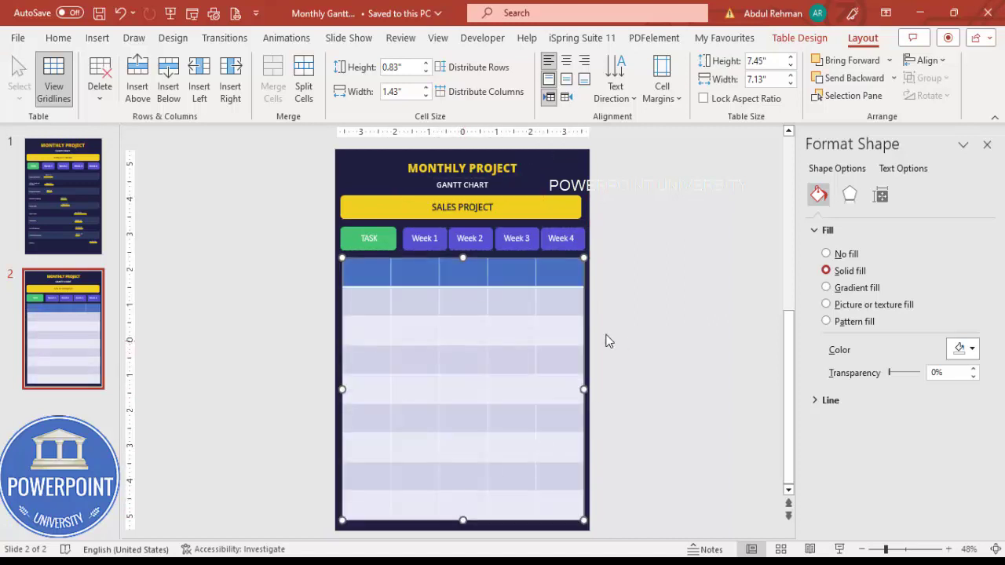
drag(361, 274, 559, 503)
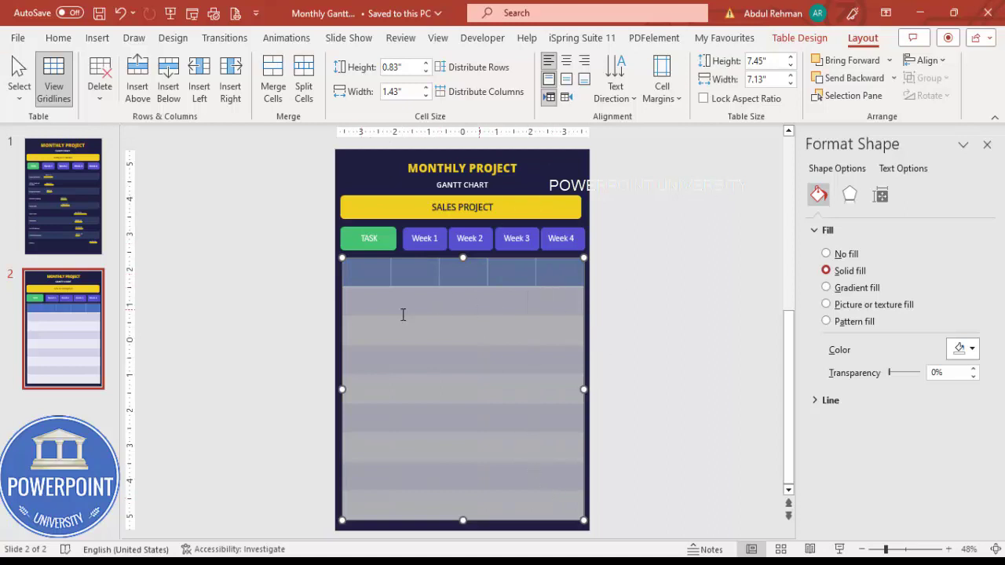
click(799, 38)
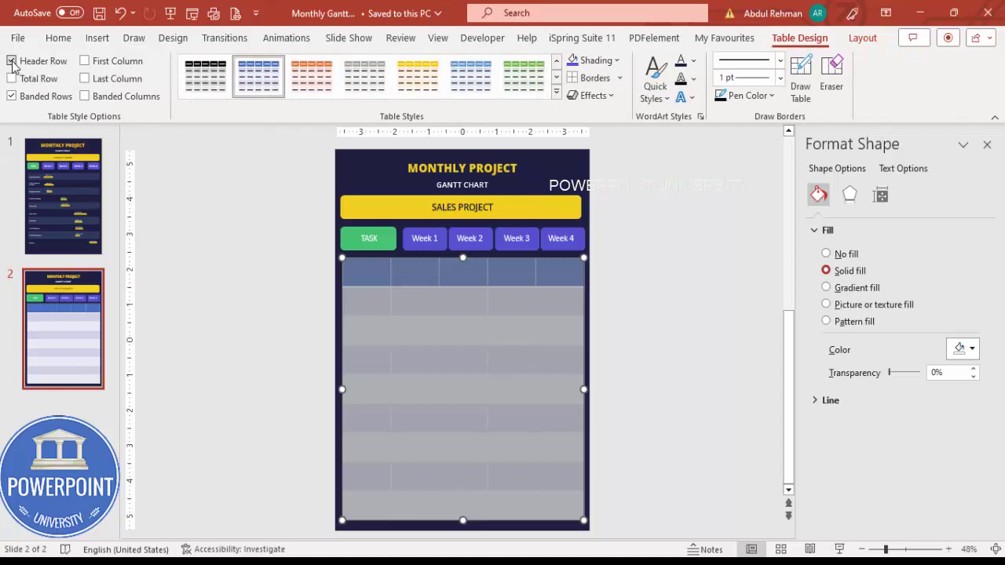
Remove the header row, apply Light Style 1 - Accent 5, and set No Border.
click(12, 62)
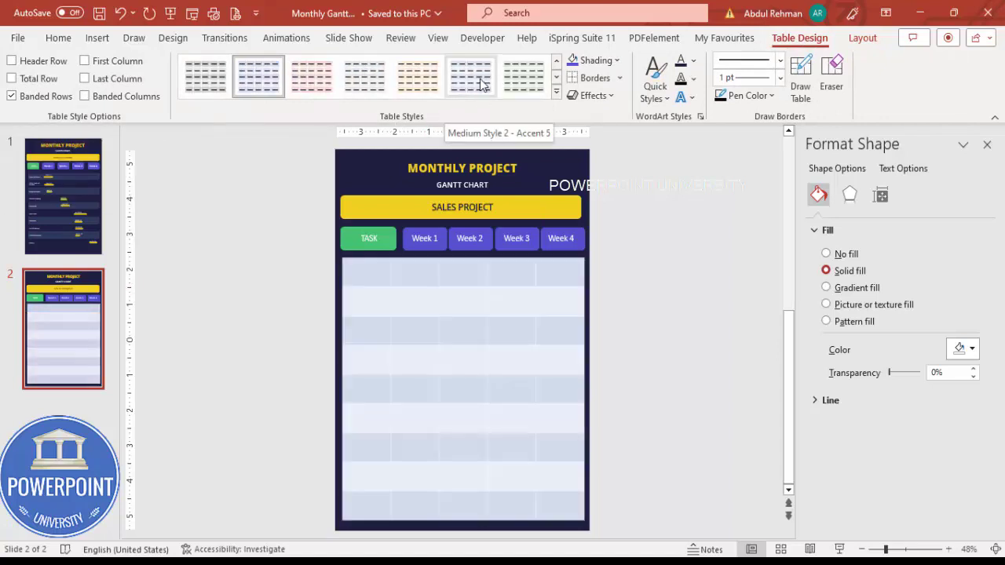
click(556, 92)
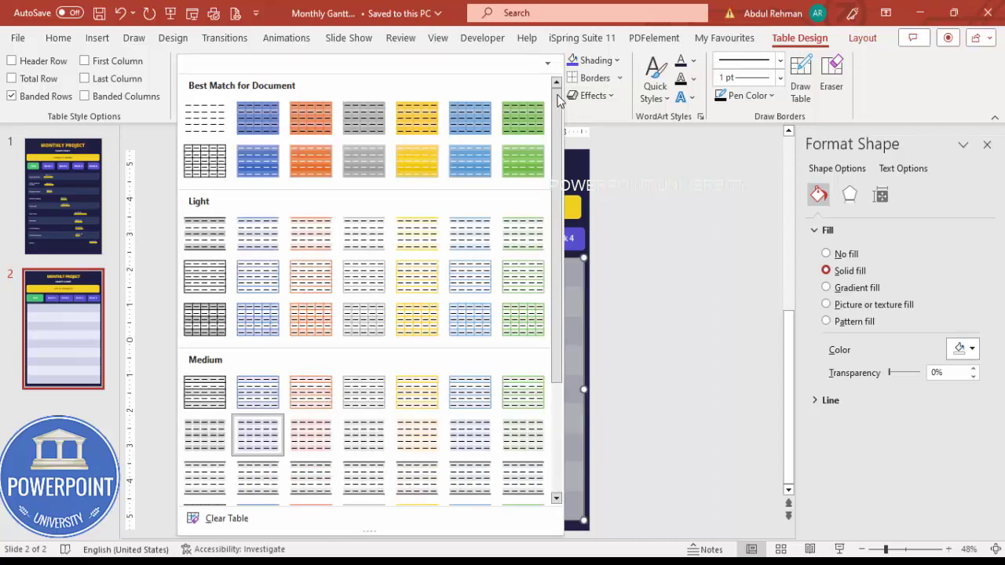
click(473, 241)
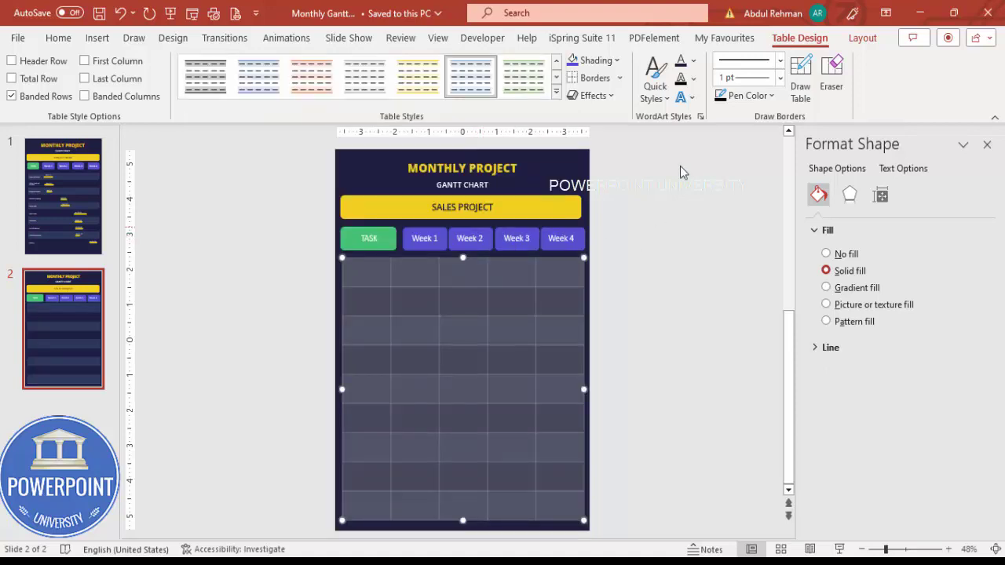
click(618, 77)
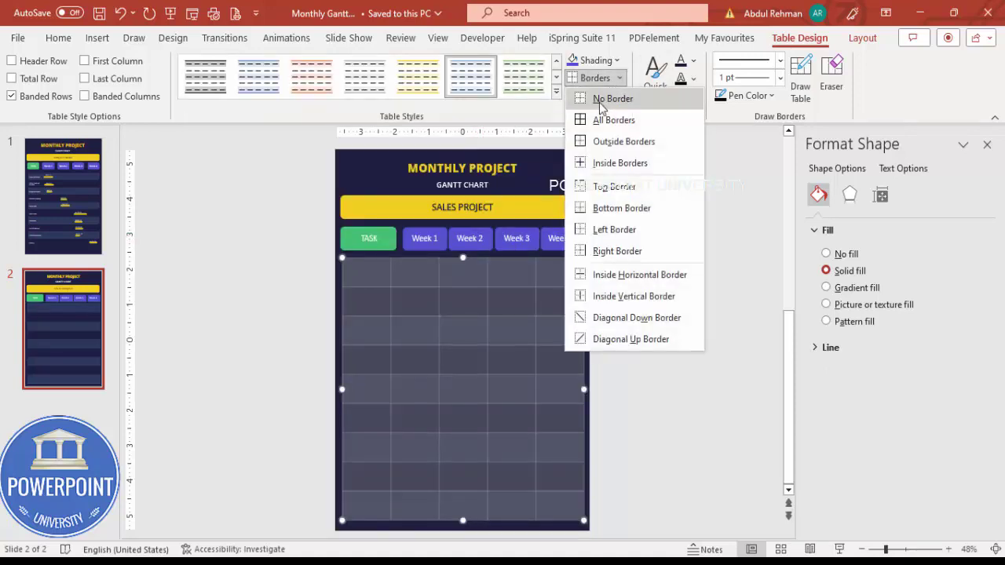
click(594, 99)
click(626, 250)
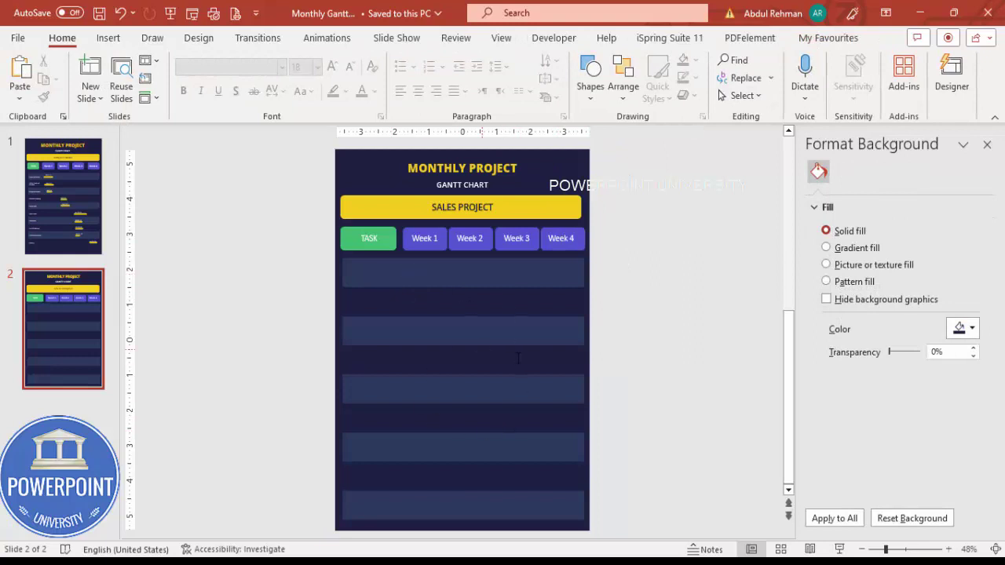
Widen the table's first and second columns.
click(409, 273)
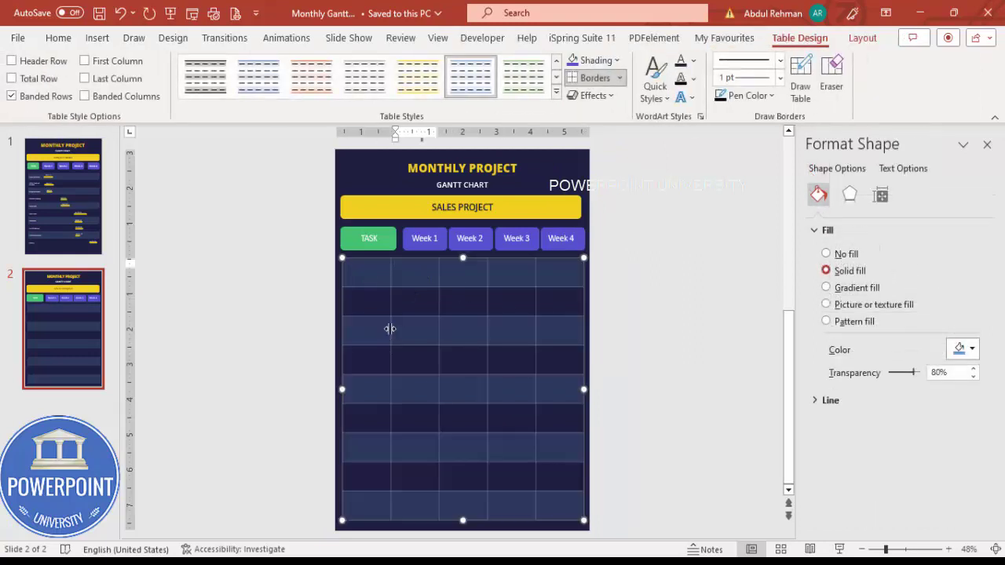
drag(400, 328, 401, 310)
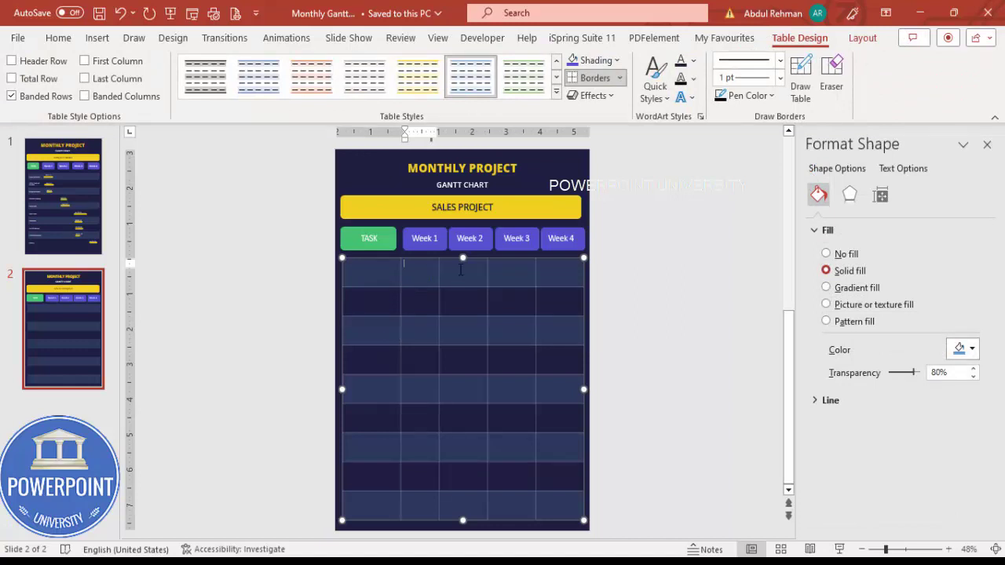
drag(439, 279, 450, 278)
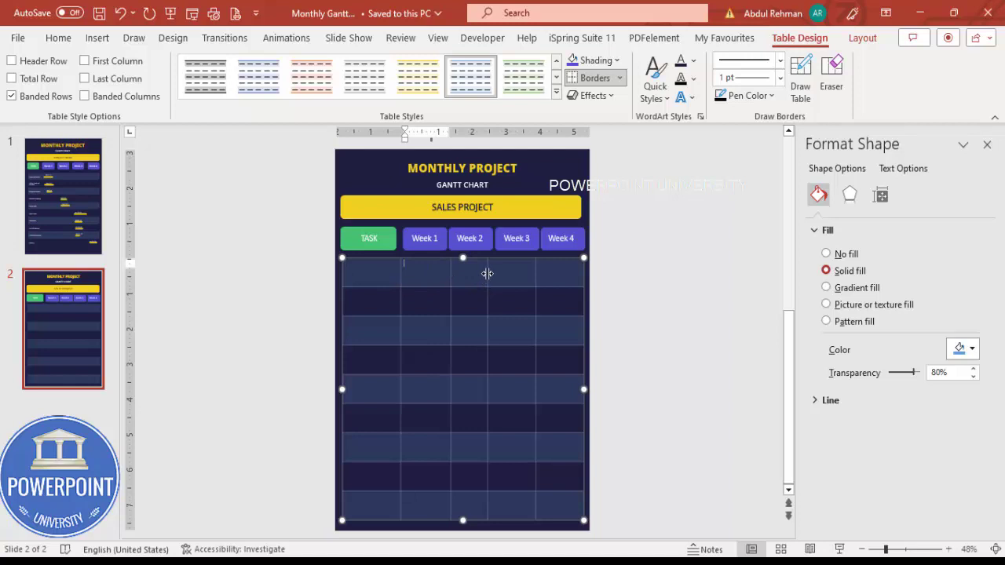
Shift the third and fourth column borders to line up under the Week boxes.
drag(496, 272, 501, 274)
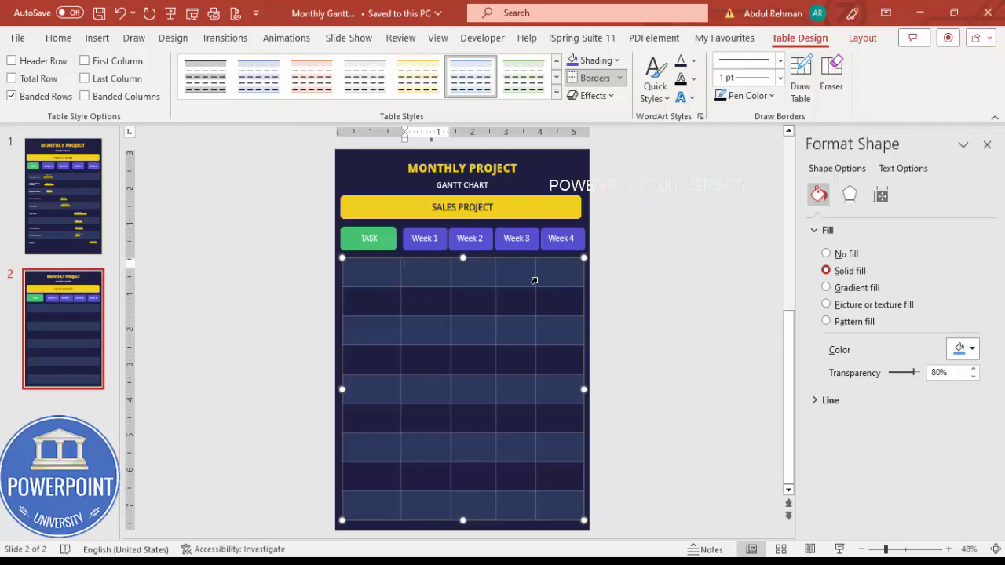
drag(544, 274, 544, 273)
click(624, 283)
Select the table's entire first column for text formatting.
drag(362, 280, 358, 501)
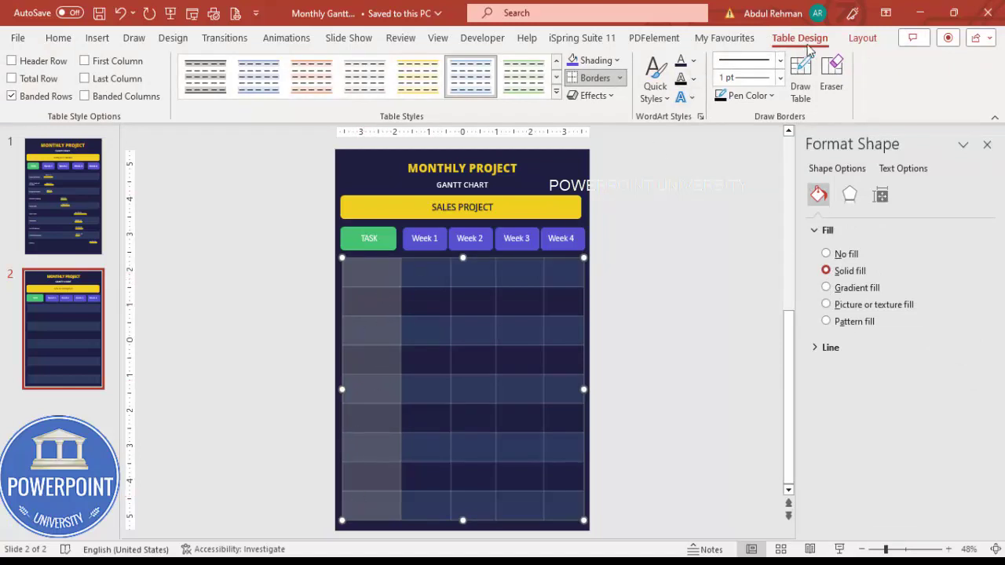
click(861, 40)
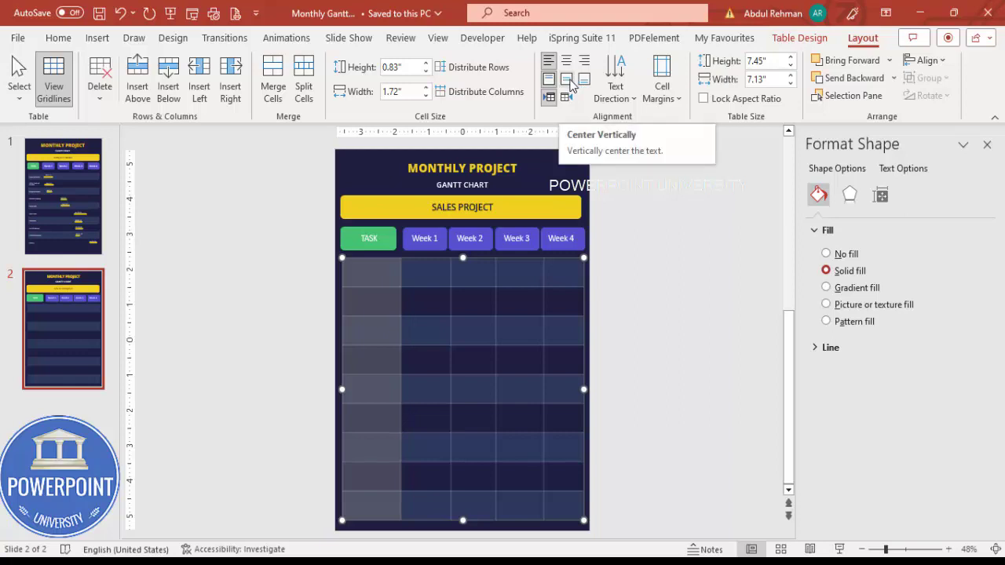
click(49, 44)
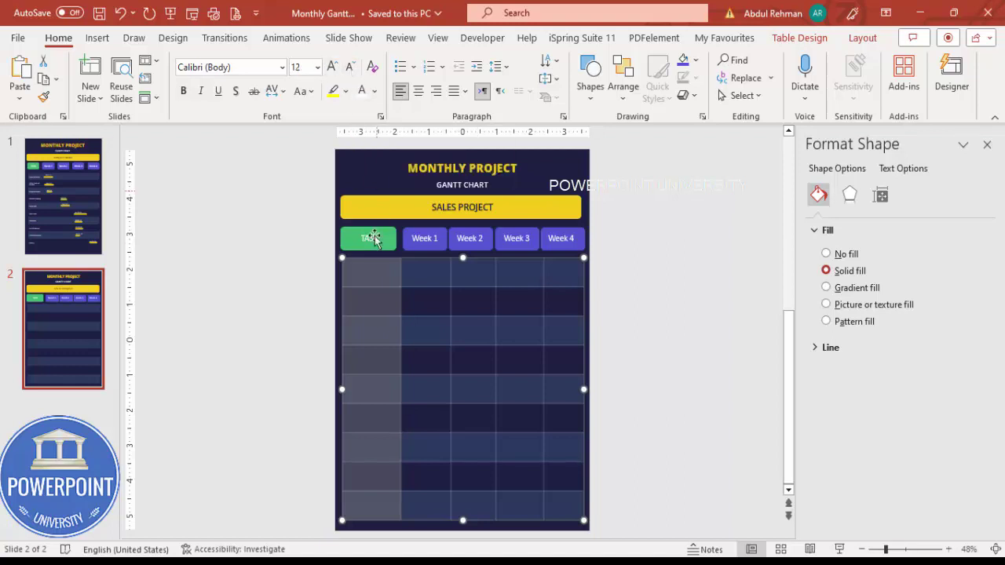
Enter Task 1 through Task 5 down the table's first column.
click(374, 279)
text(Task 1)
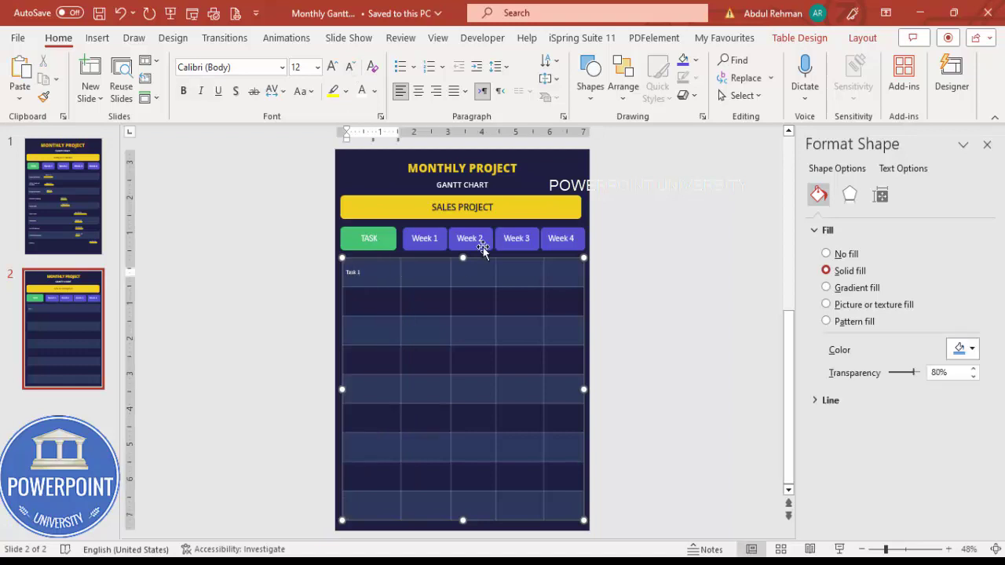
key(Down)
text(Ta)
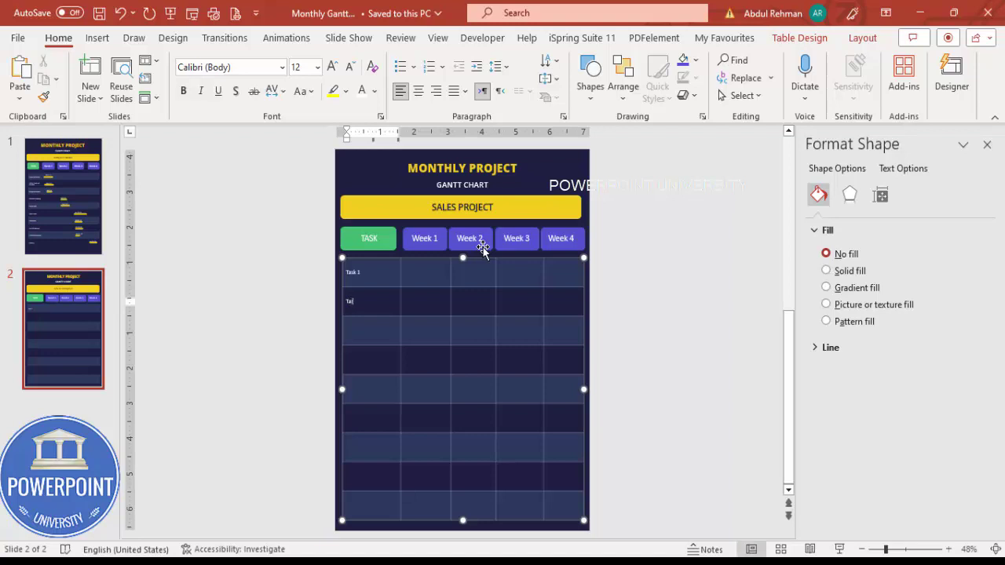
text(sk 2)
key(Down)
text(T)
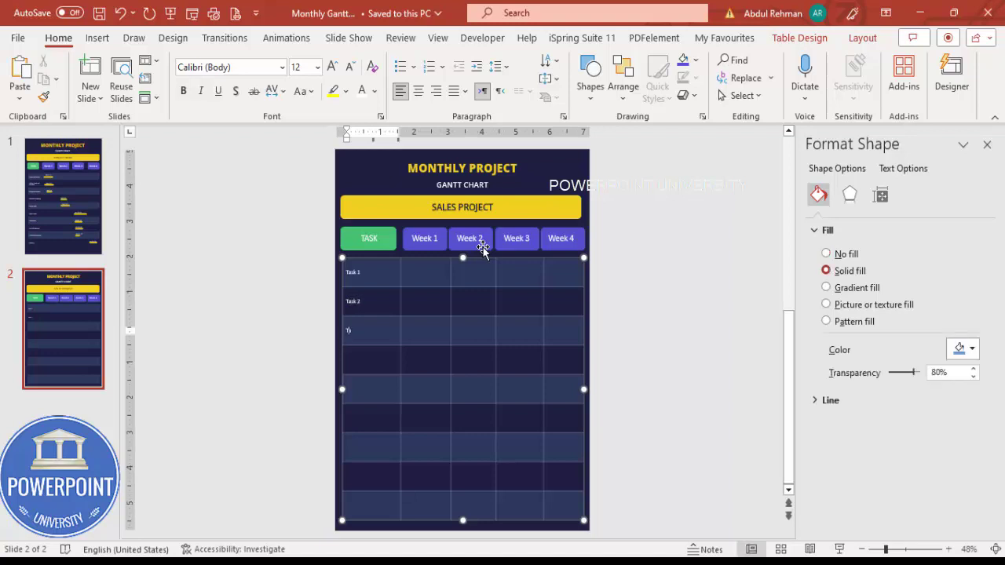
text(ask3)
key(Down)
text(Ta)
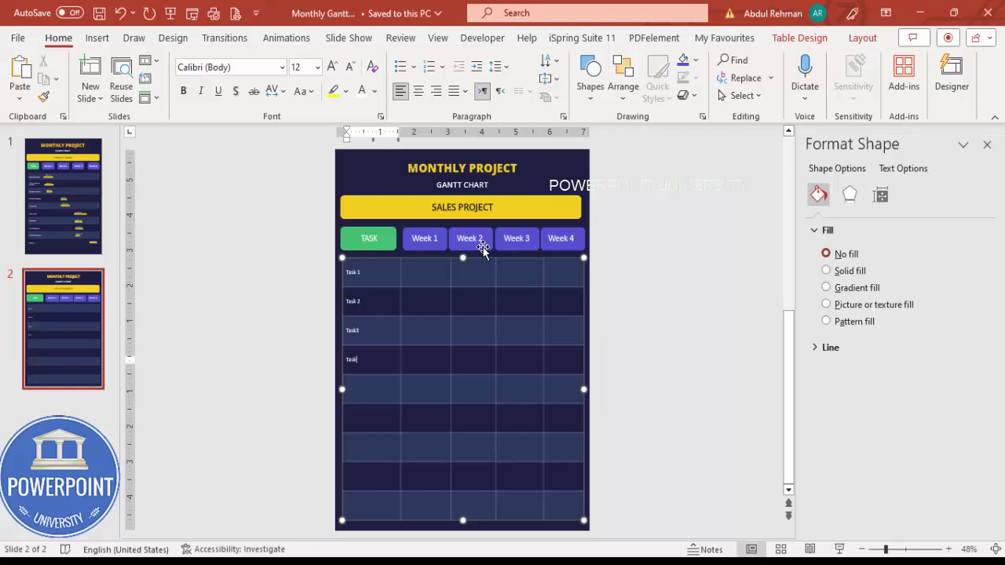
key(Down)
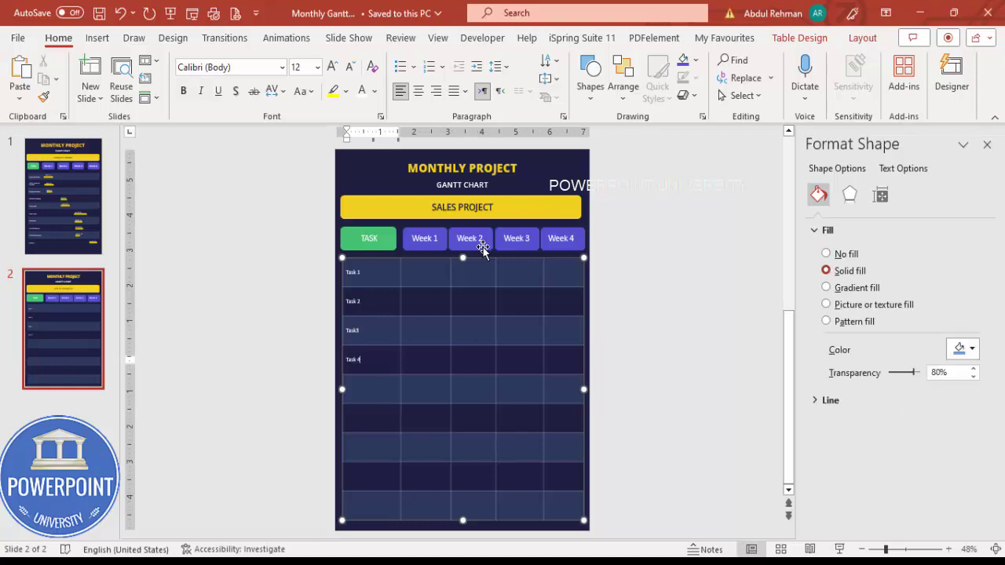
text(Task)
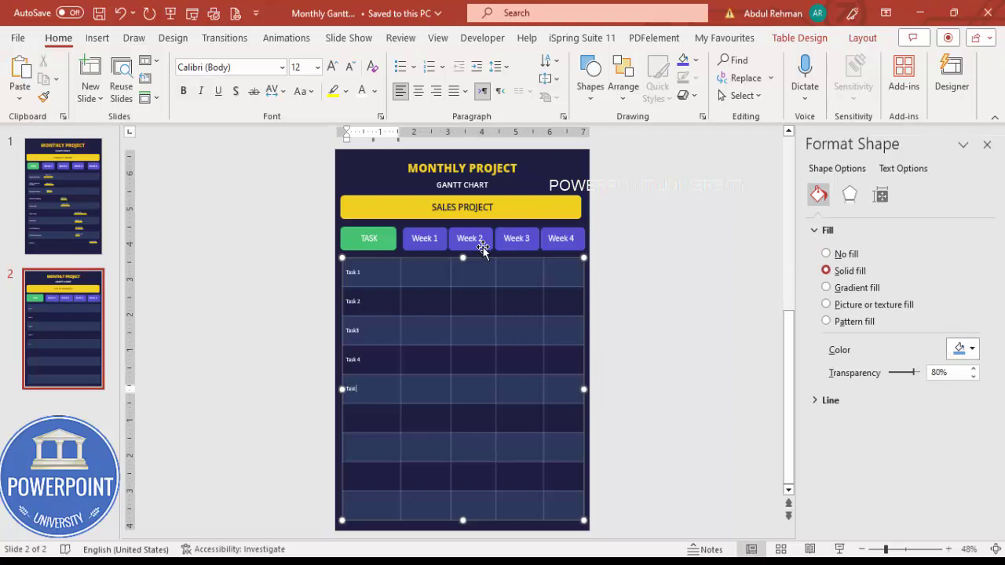
text( 5)
Enter Task 6 through Task 9 in the remaining first-column rows.
key(Down)
text(Tas)
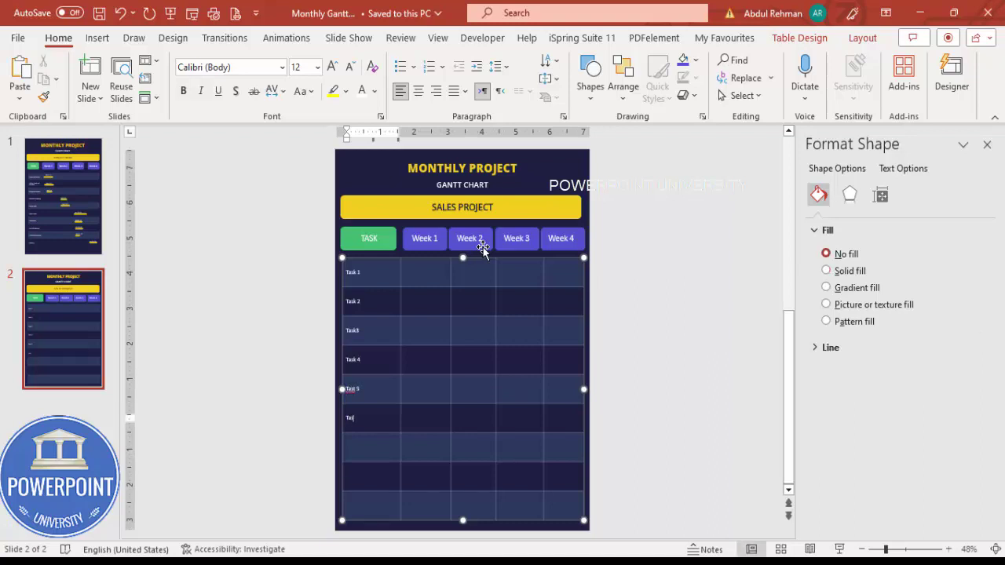
key(Down)
text(Task)
key(Down)
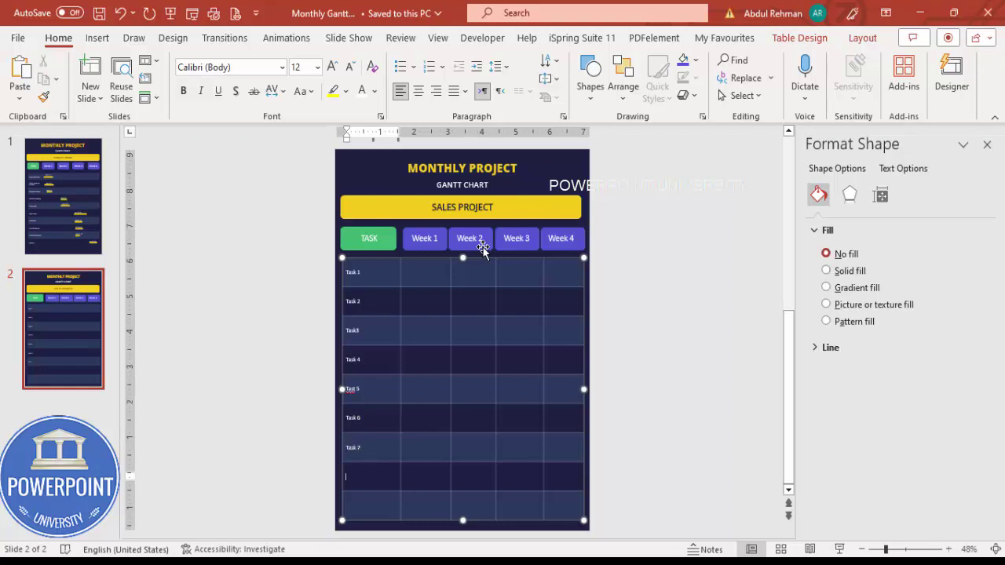
text(Tas)
key(Down)
text(Ta)
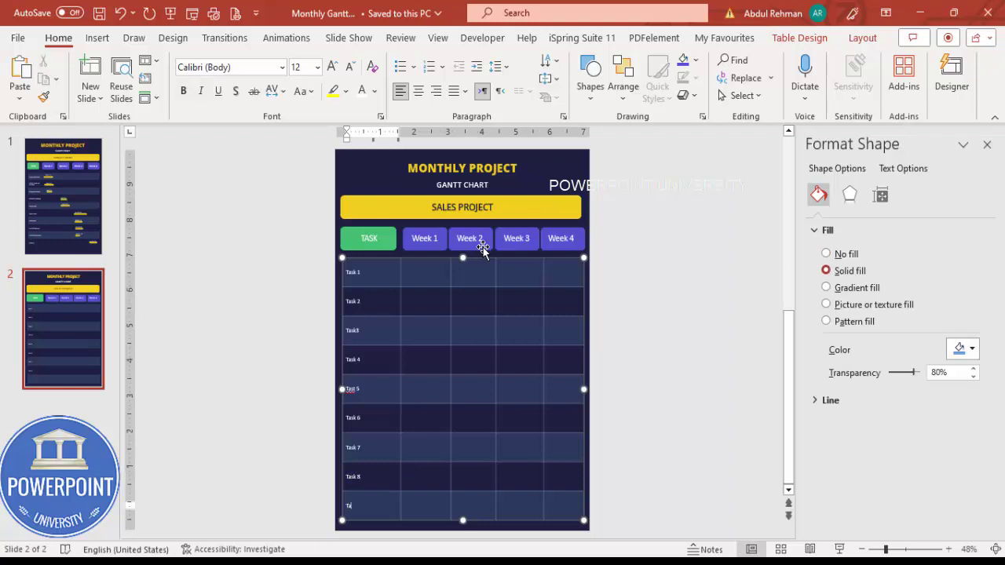
click(670, 374)
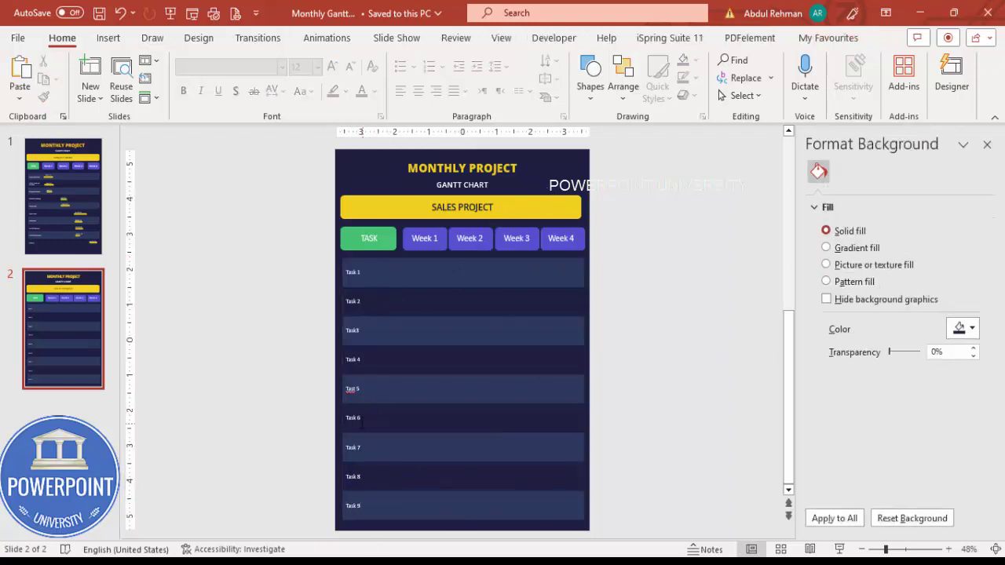
Fix the fifth-row label from 'Tast 5' to 'Task 5'.
right_click(354, 388)
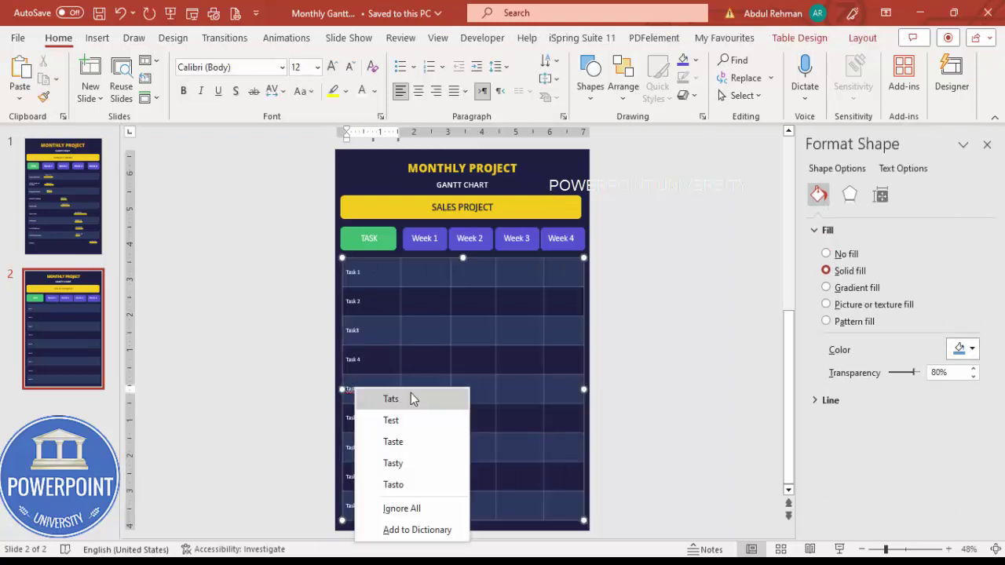
click(351, 392)
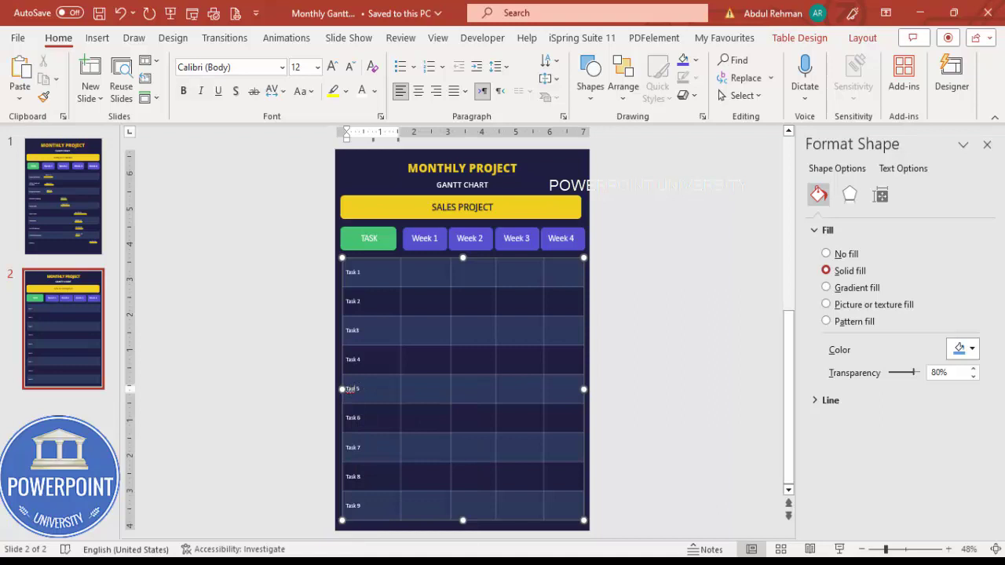
ctrl+scroll(351, 390, up, 8)
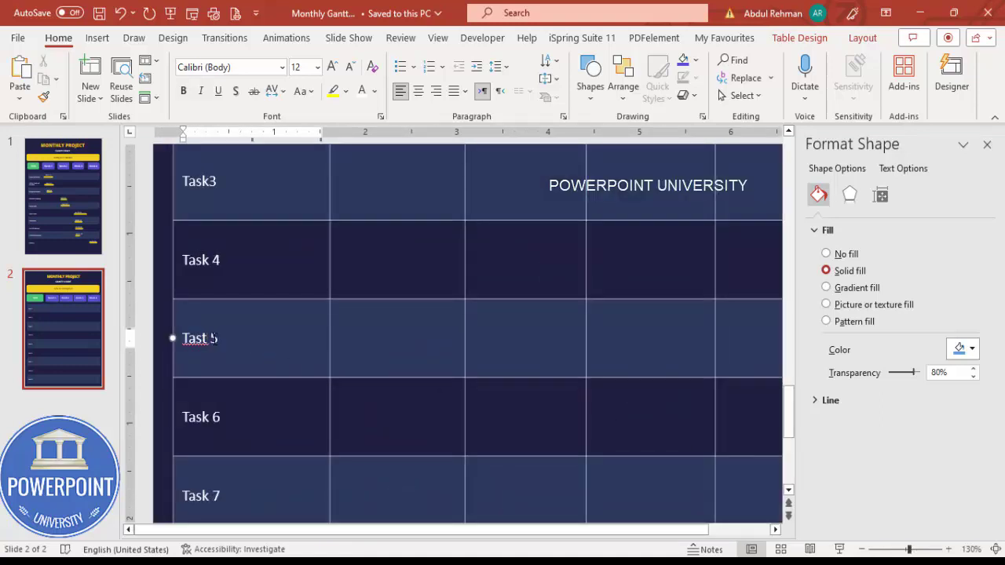
key(BackSpace)
text(k)
ctrl+scroll(638, 376, down, 8)
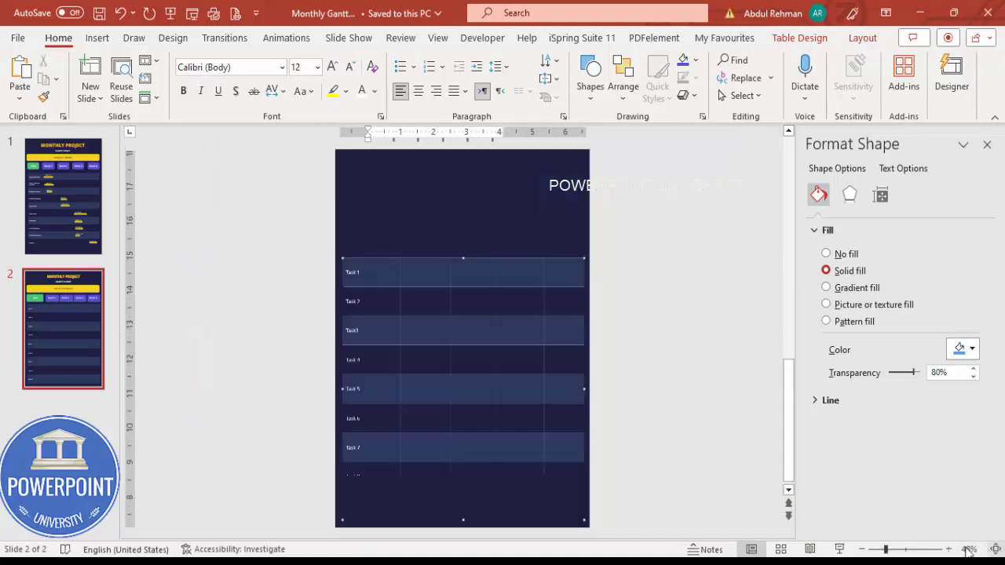
click(639, 371)
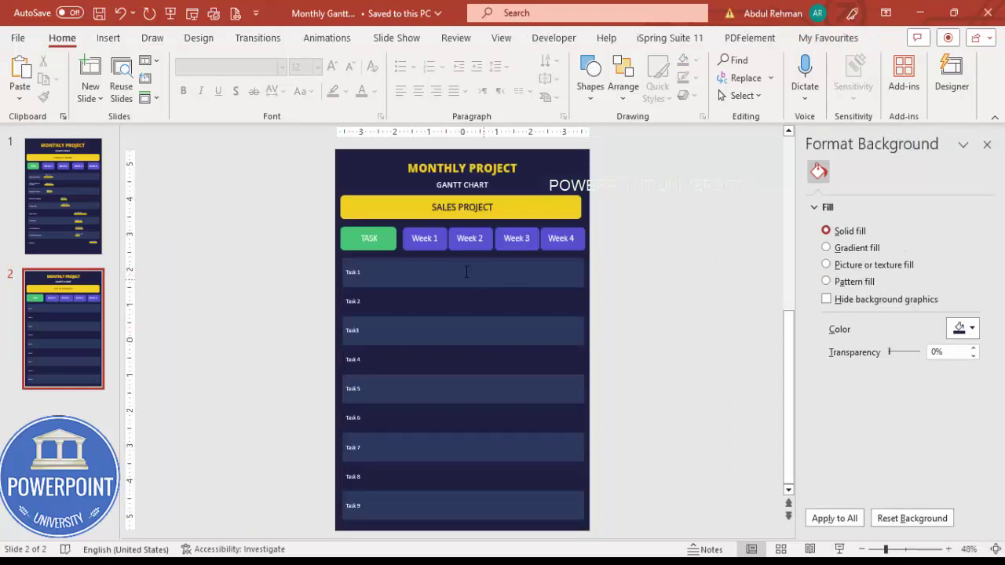
Draw a rounded rectangle and round its ends fully into a small pill shape.
click(107, 38)
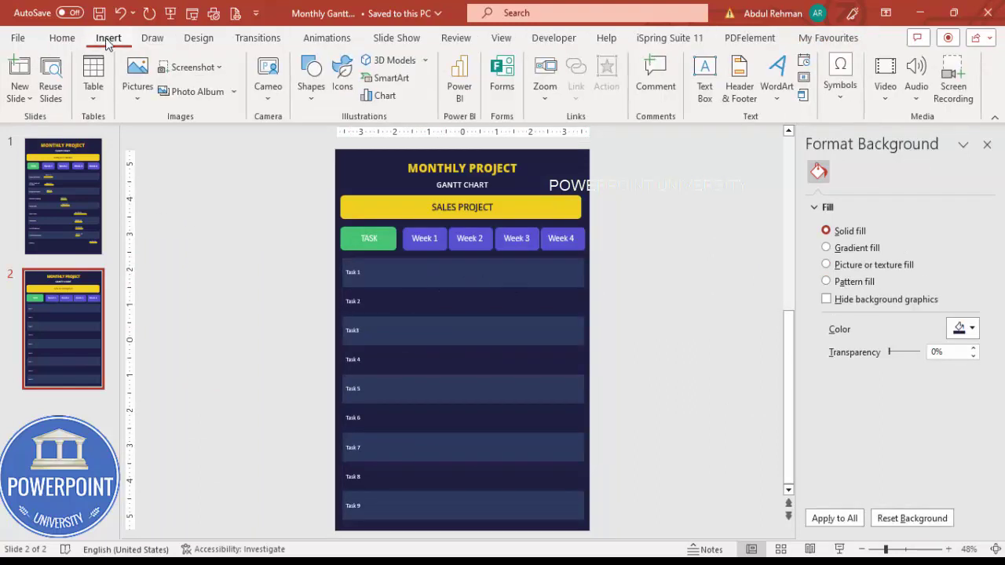
click(310, 78)
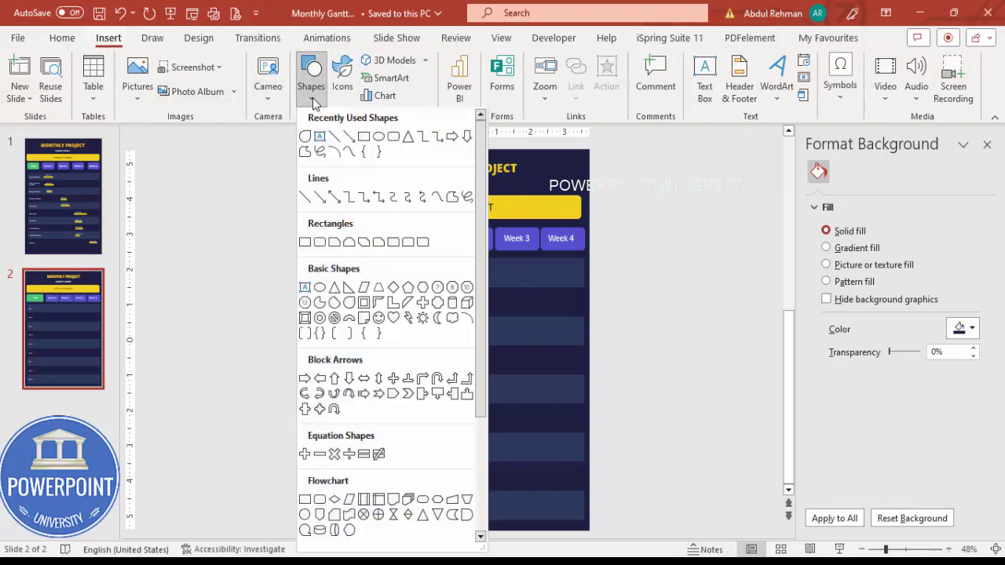
click(324, 248)
drag(424, 277, 541, 317)
drag(430, 276, 505, 283)
drag(423, 274, 496, 309)
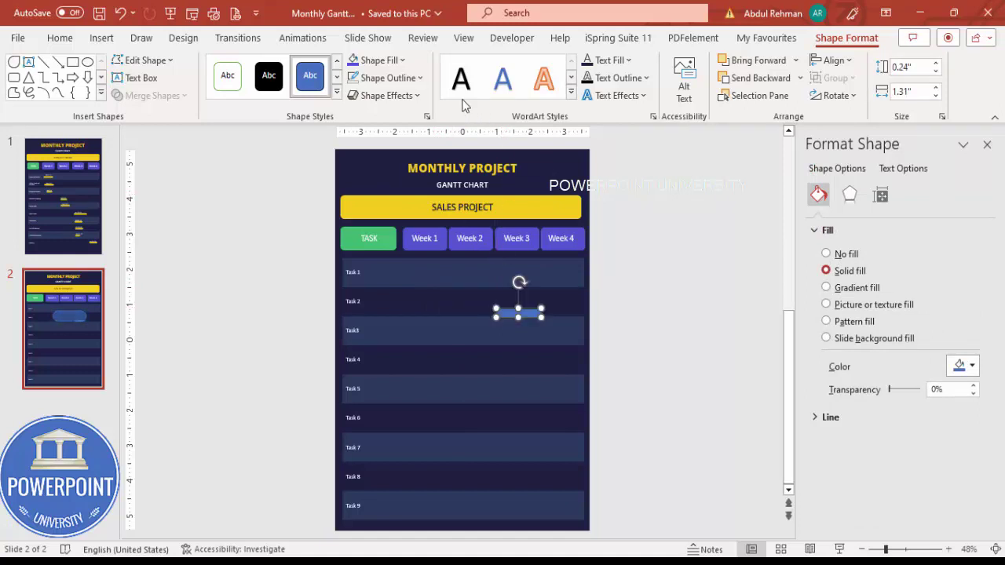
Give the pill no outline and yellow fill, sized 0.14" by 1.26" under Week 1 in the Task 1 row.
click(408, 80)
click(404, 286)
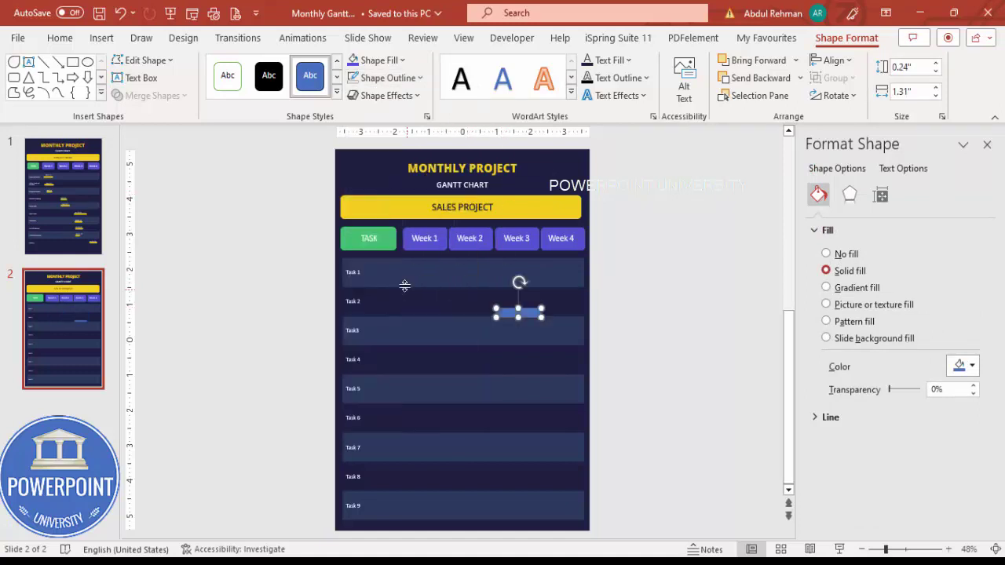
click(402, 60)
click(390, 246)
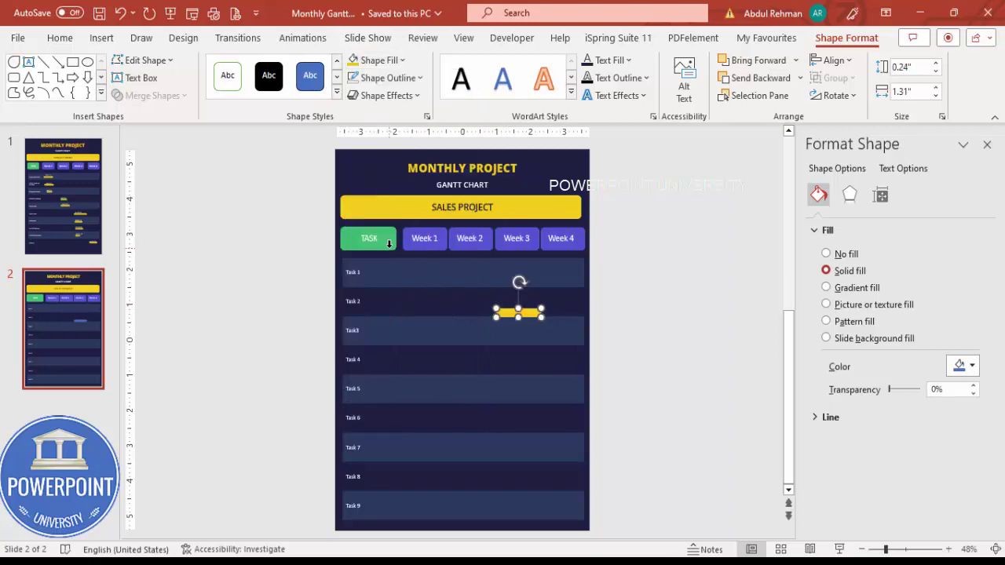
drag(526, 315, 431, 275)
click(924, 549)
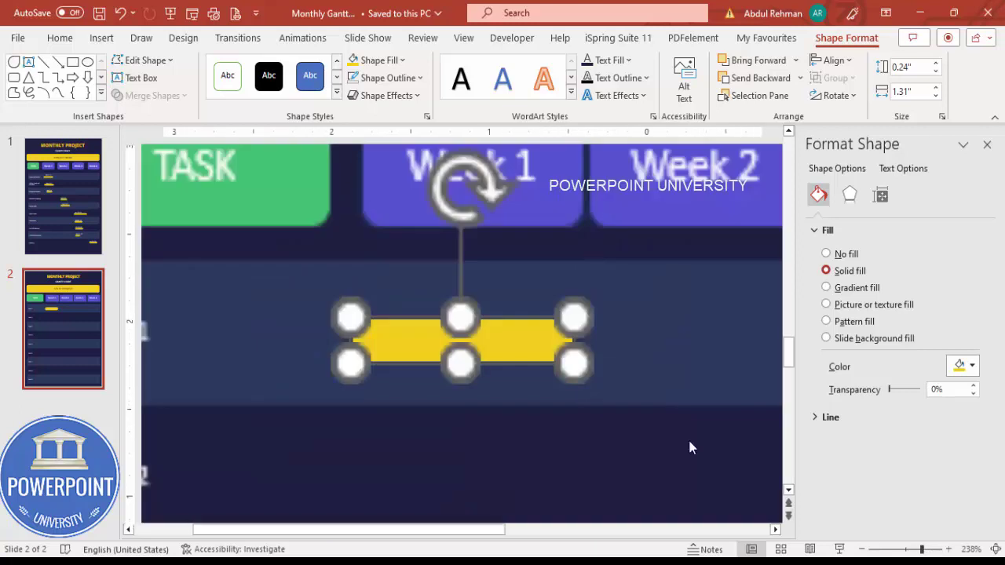
drag(358, 356, 364, 341)
mouse_move(489, 332)
mouse_down()
mouse_move(494, 348)
mouse_move(494, 340)
mouse_up()
Add a 'JAN 1 - 5' text box above the yellow bar in white, centred text.
click(112, 38)
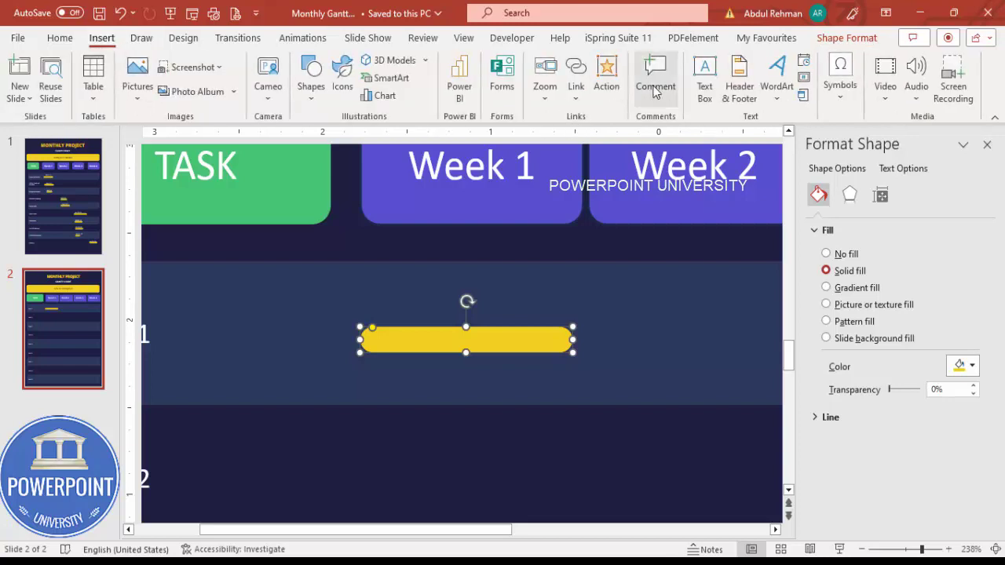
click(703, 78)
drag(359, 277, 573, 308)
text(JAN)
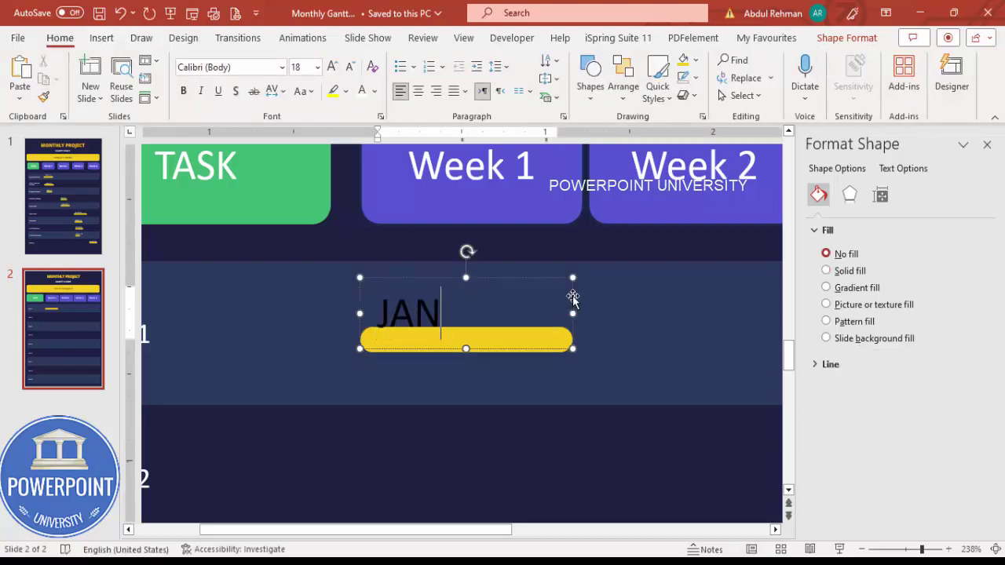
text( 1 - 5)
click(499, 283)
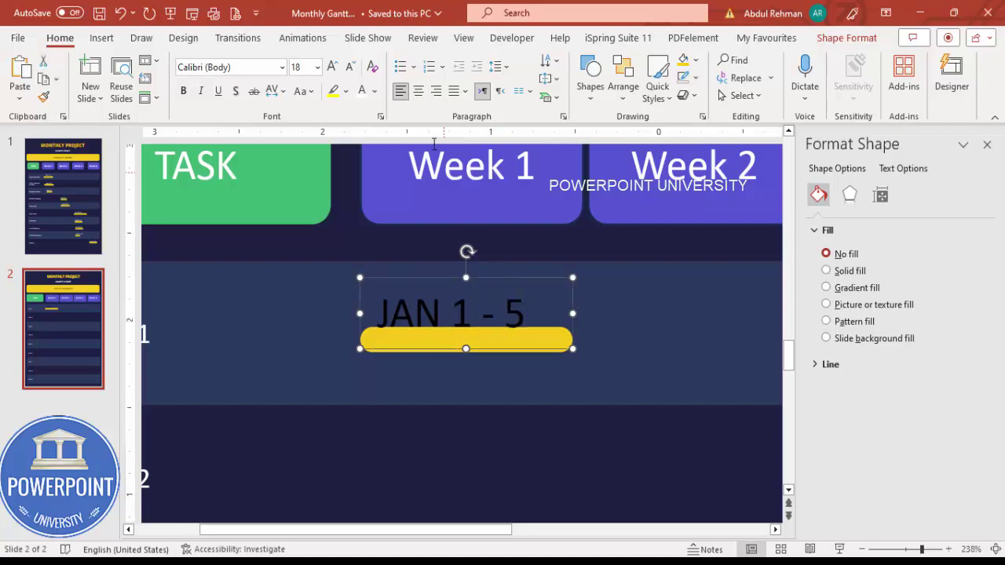
click(362, 91)
click(418, 91)
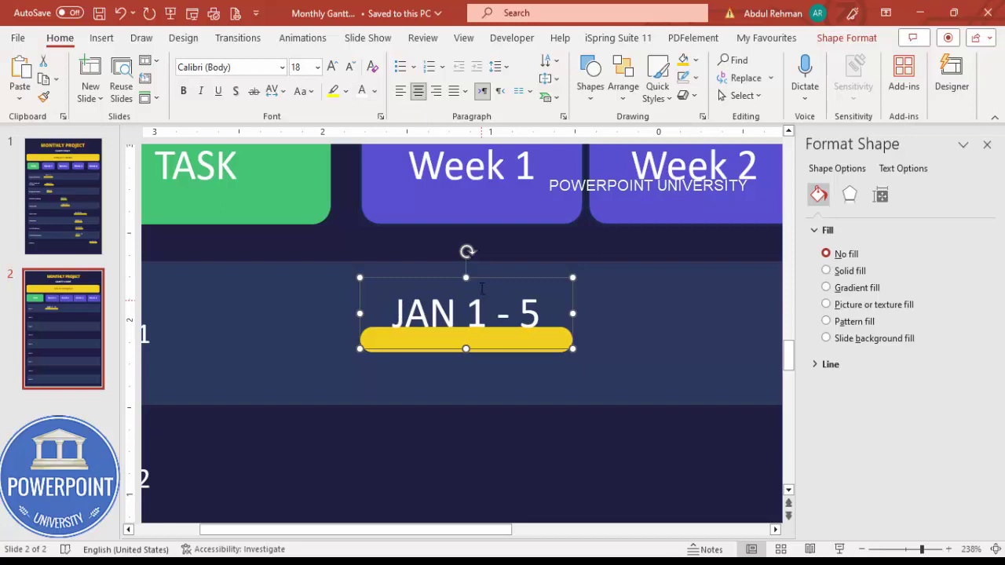
Reduce the label to 11 pt, position it above the bar, and select label and bar together.
drag(483, 280, 475, 271)
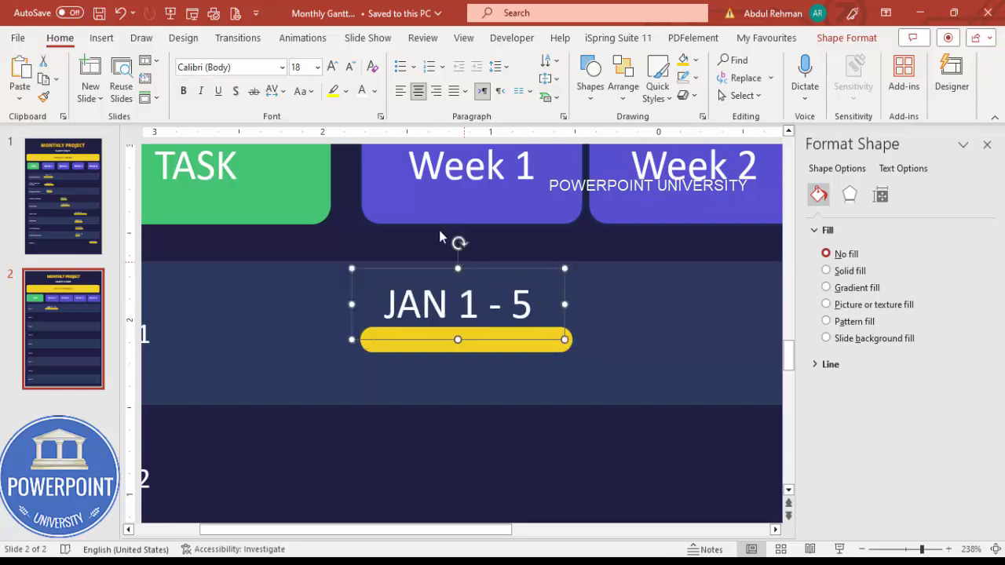
click(351, 65)
click(351, 65)
click(351, 65)
click(351, 65)
drag(479, 270, 488, 273)
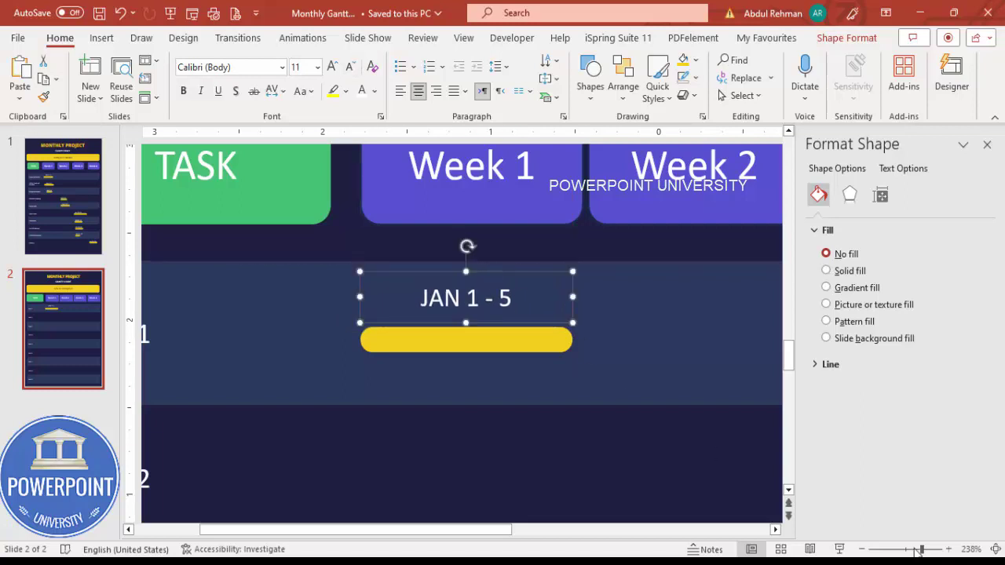
click(994, 548)
click(433, 253)
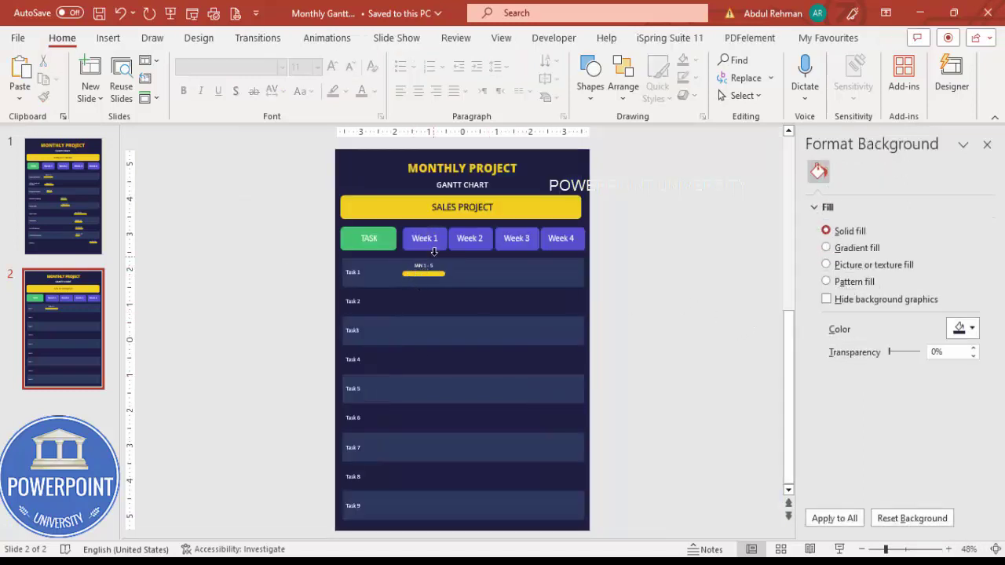
drag(619, 295, 383, 253)
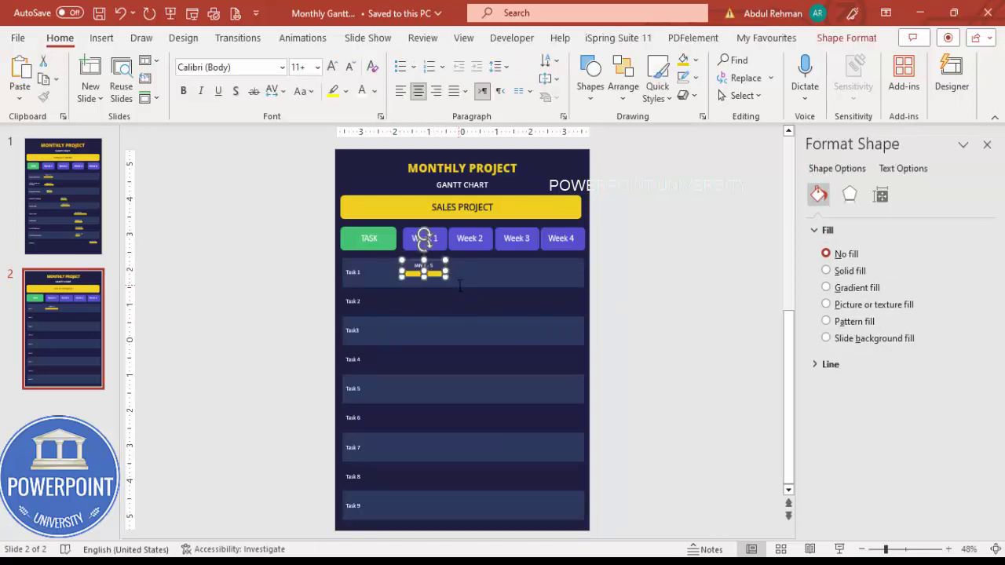